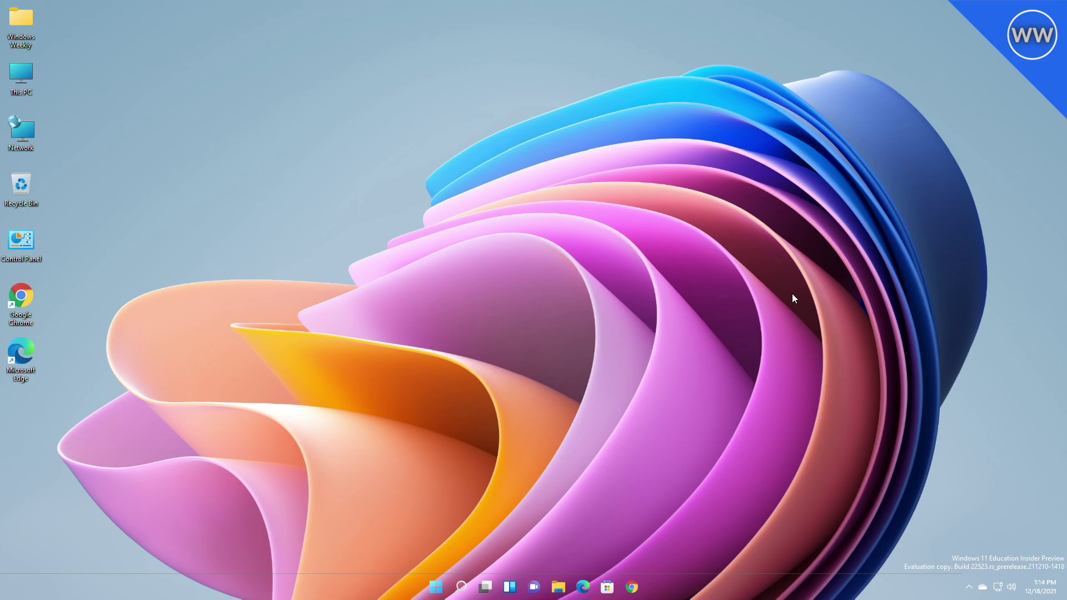
Run winver from Start to show the installed Windows build 22523.
{"action": "key", "text": "super"}
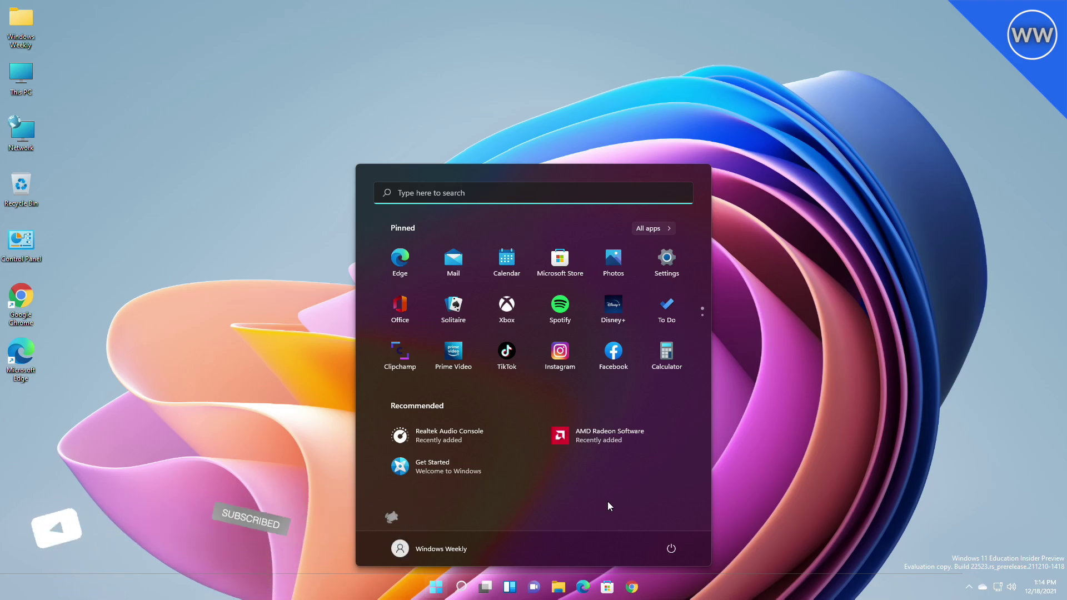
{"action": "type", "text": "winver"}
{"action": "key", "text": "Return"}
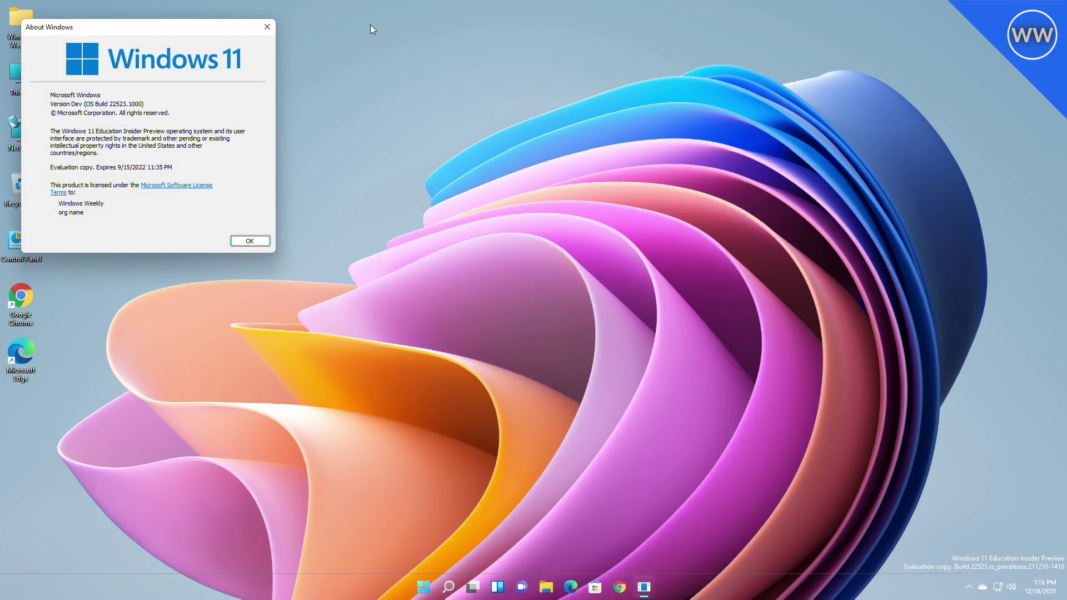
Close the version info and reach Settings > Personalization > Start via the Start menu shortcut.
{"action": "left_click", "coordinate": [249, 241]}
{"action": "key", "text": "super"}
{"action": "right_click", "coordinate": [608, 501]}
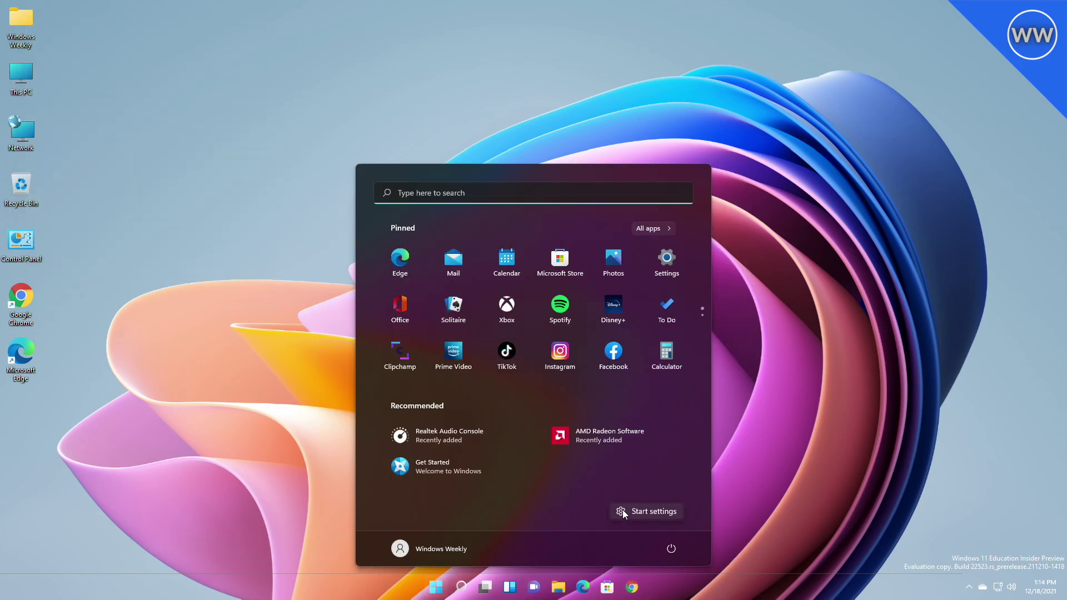
{"action": "left_click", "coordinate": [623, 509]}
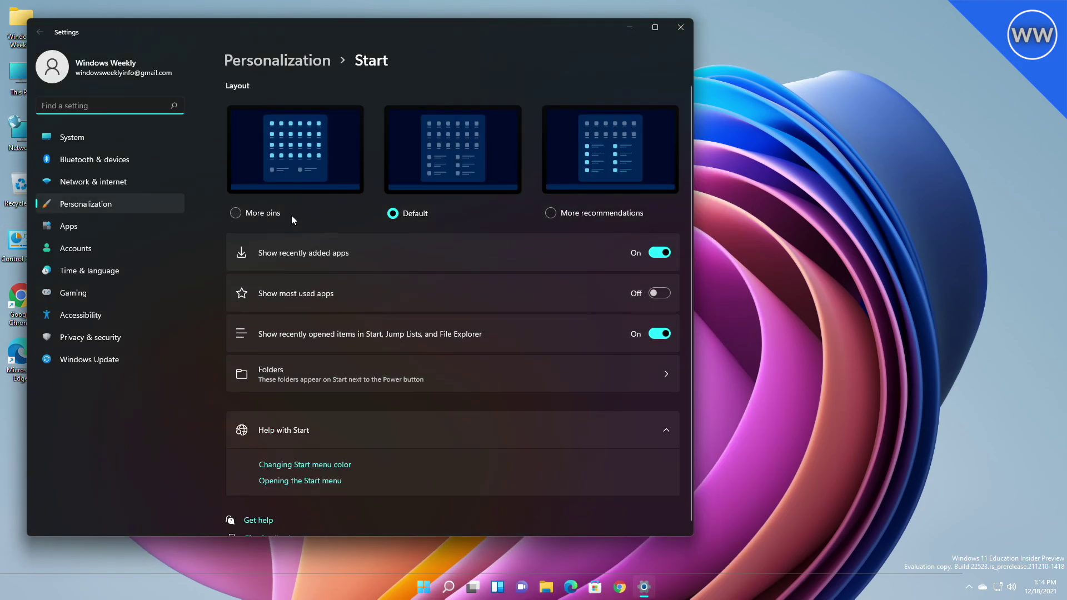
Preview the Start menu with More pins, then leave the layout on More recommendations.
{"action": "left_click", "coordinate": [291, 216]}
{"action": "left_click", "coordinate": [424, 586]}
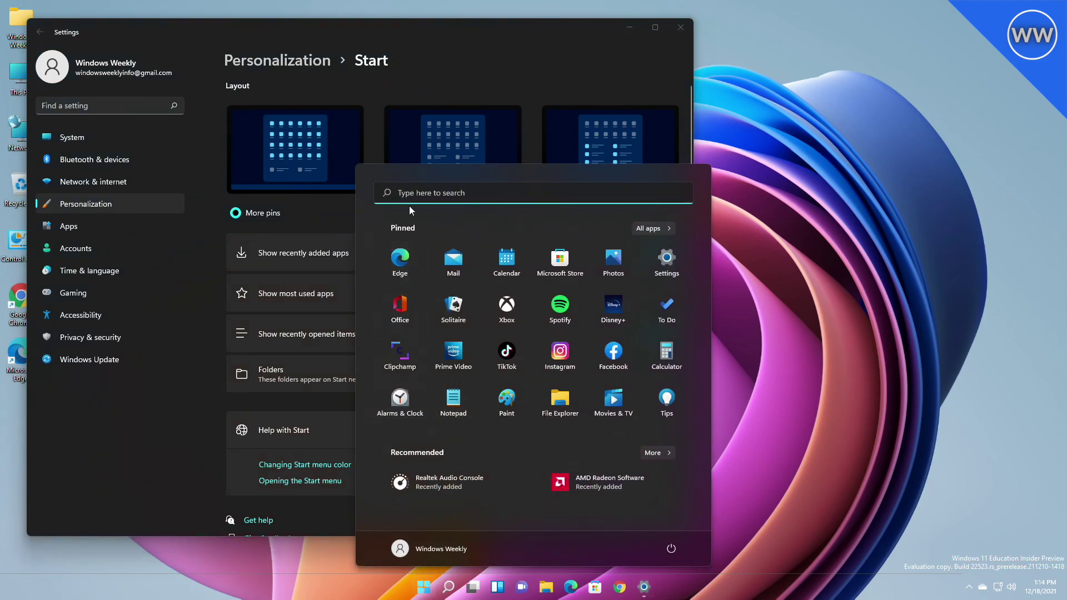
{"action": "key", "text": "Escape"}
{"action": "left_click", "coordinate": [583, 211]}
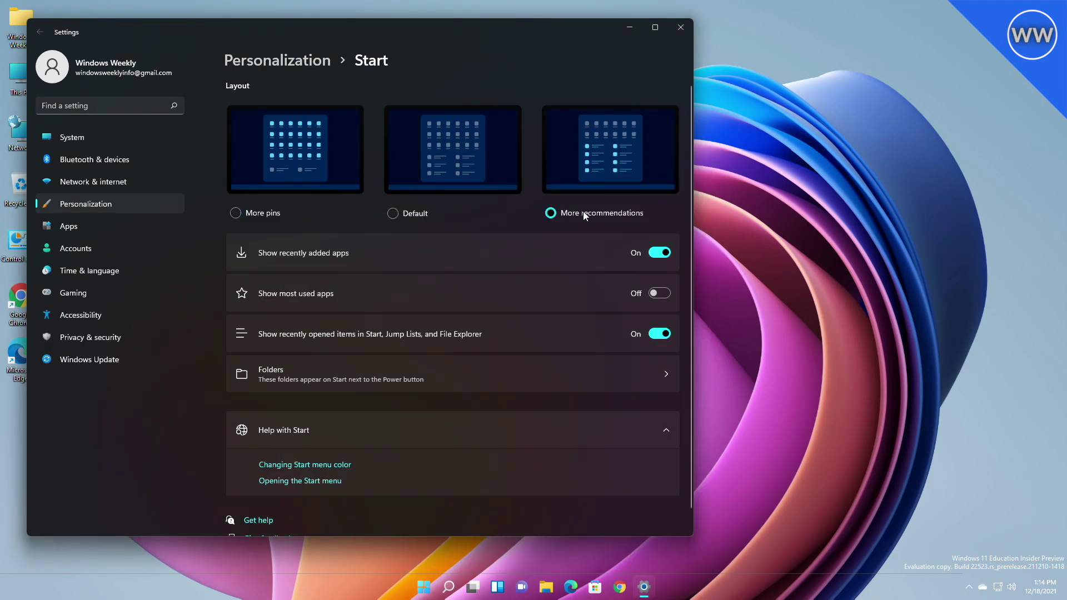
{"action": "key", "text": "super"}
{"action": "key", "text": "Escape"}
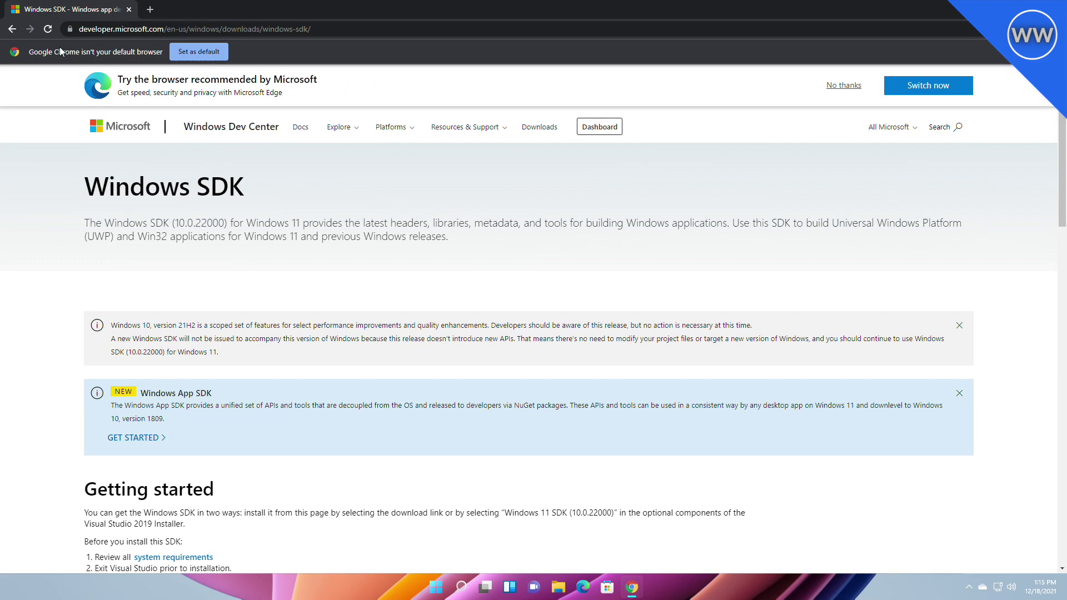
{"action": "scroll", "coordinate": [184, 417], "scroll_direction": "down", "scroll_amount": 3}
Download winsdksetup.exe from the Windows SDK page and launch it.
{"action": "left_click", "coordinate": [185, 415]}
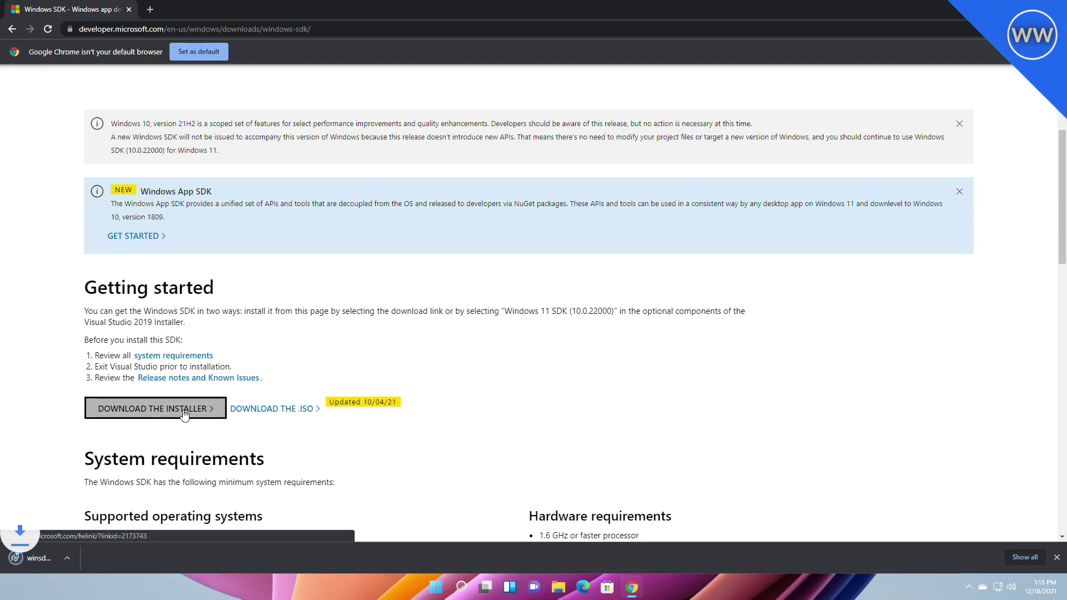
{"action": "left_click", "coordinate": [51, 560]}
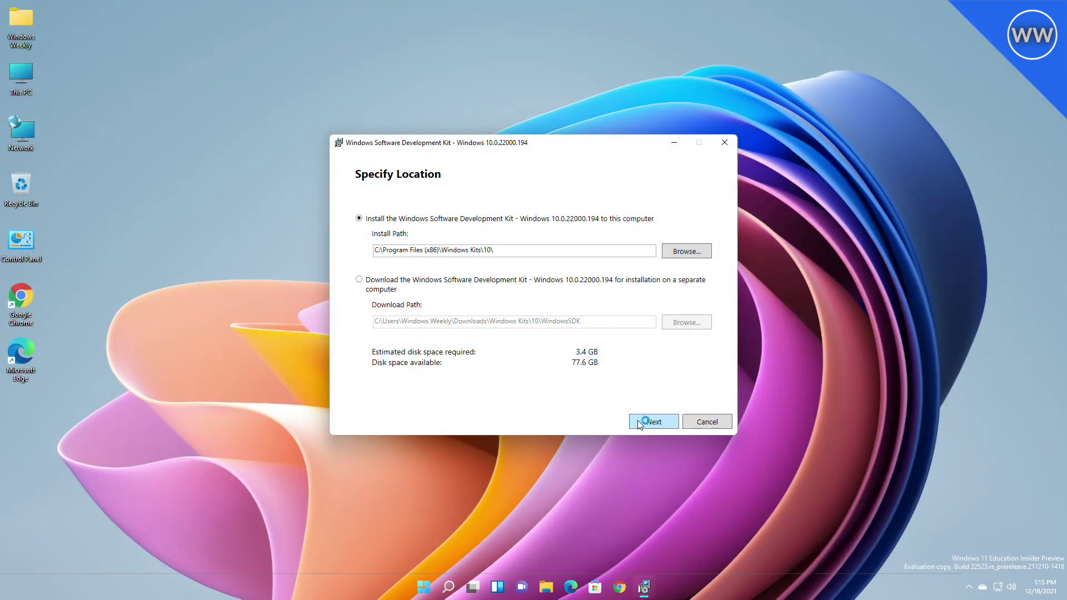
Accept the default install location, privacy choice and license terms in the SDK installer.
{"action": "left_click", "coordinate": [637, 420]}
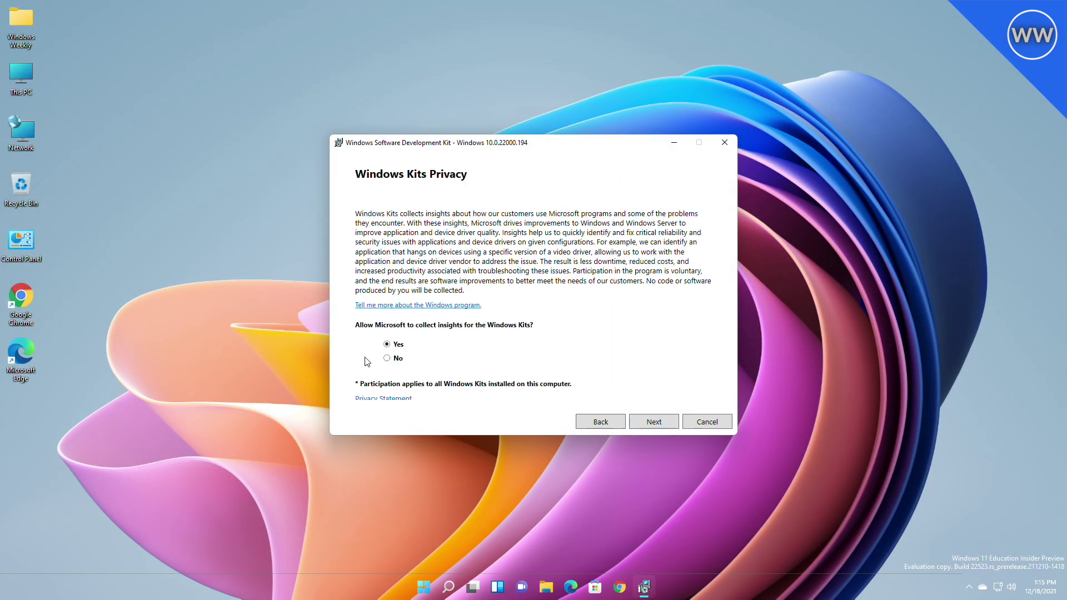
{"action": "left_click", "coordinate": [648, 422]}
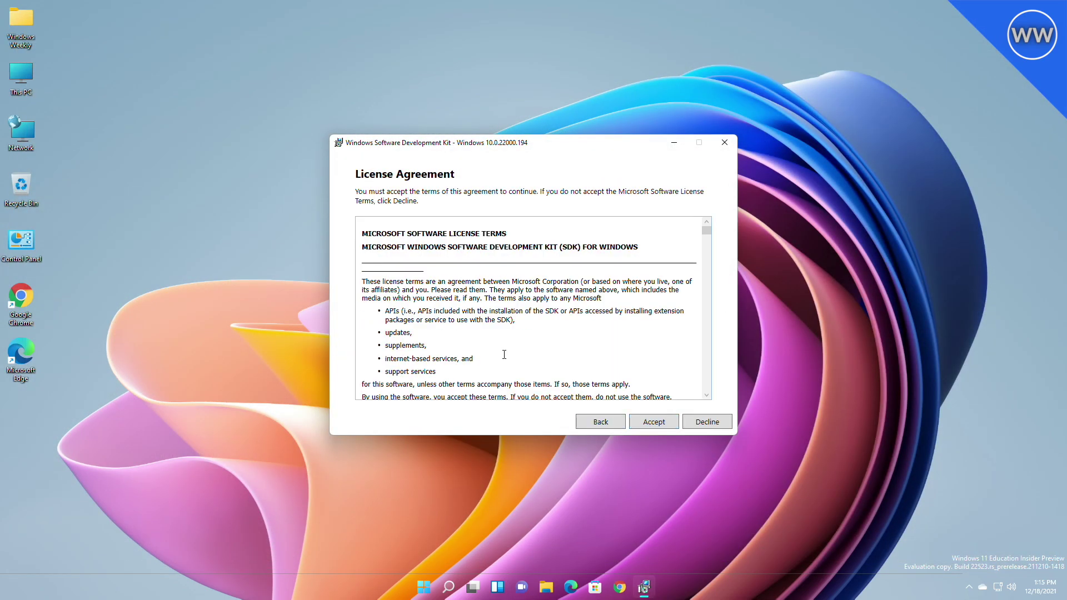
{"action": "left_click", "coordinate": [666, 426]}
Exclude every feature except Debugging Tools for Windows and start the installation.
{"action": "left_click", "coordinate": [420, 210]}
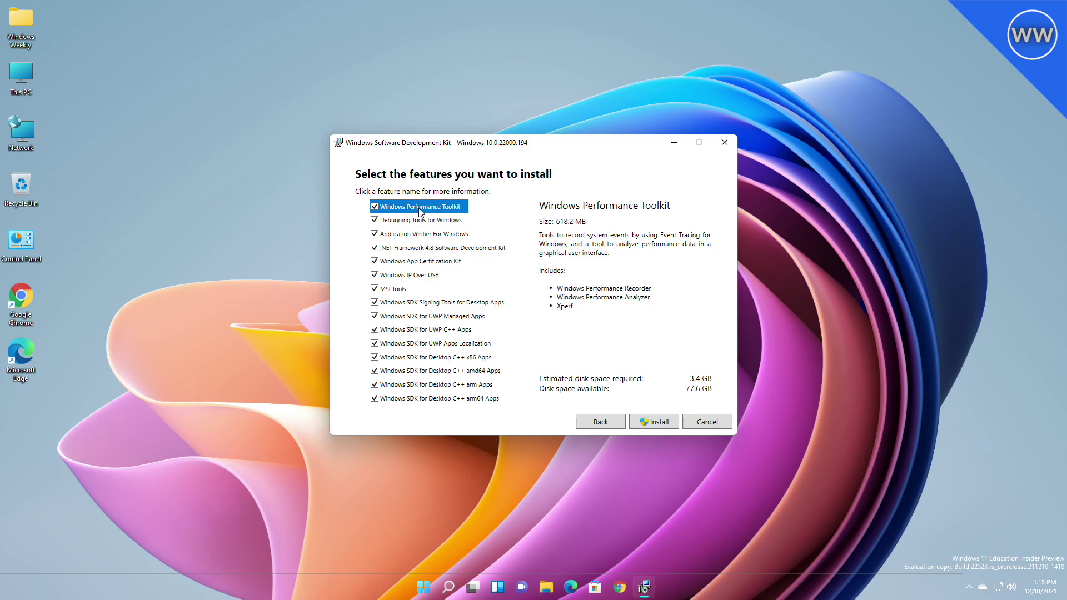
{"action": "left_click", "coordinate": [374, 209]}
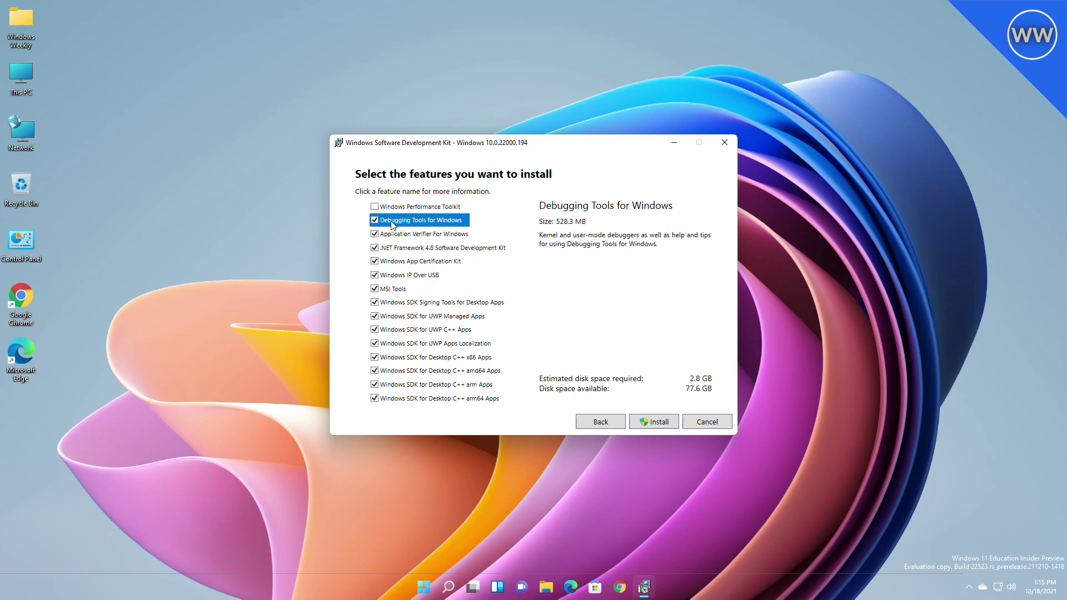
{"action": "left_click", "coordinate": [375, 235]}
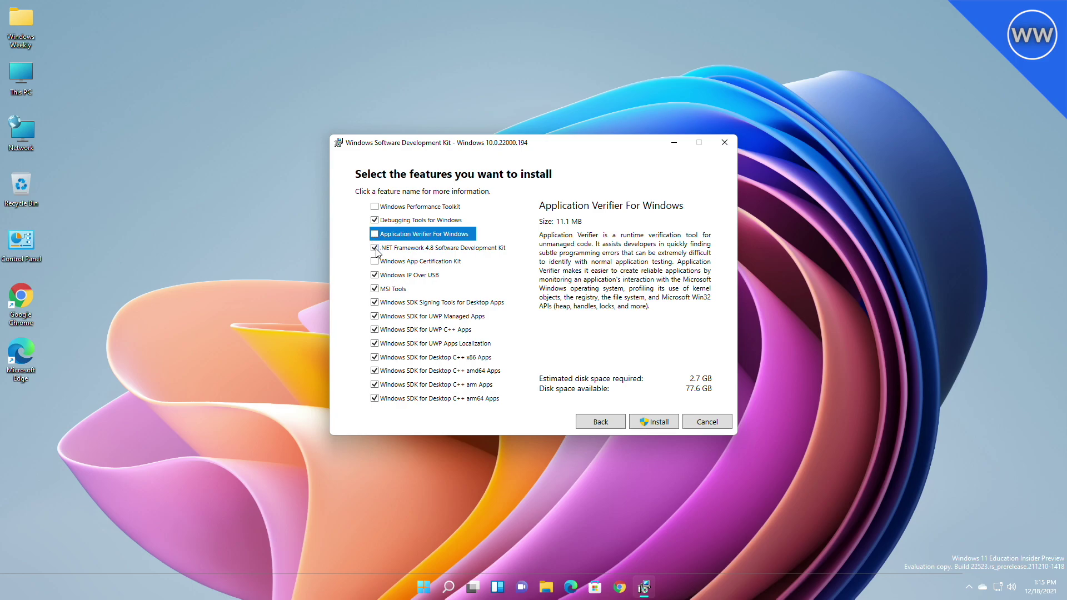
{"action": "left_click", "coordinate": [374, 275]}
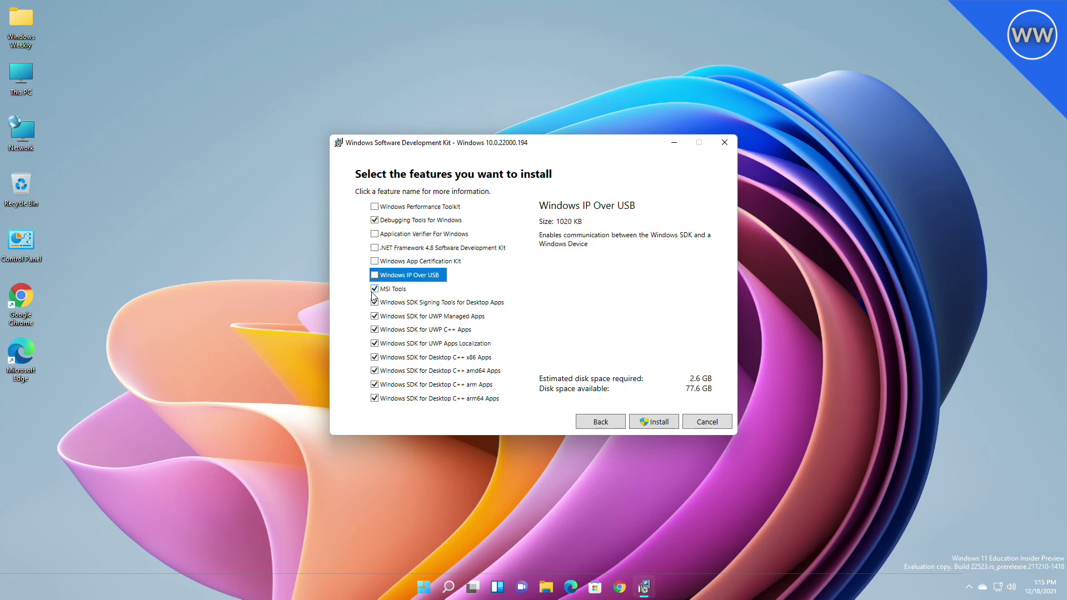
{"action": "left_click", "coordinate": [375, 289]}
{"action": "left_click", "coordinate": [399, 223]}
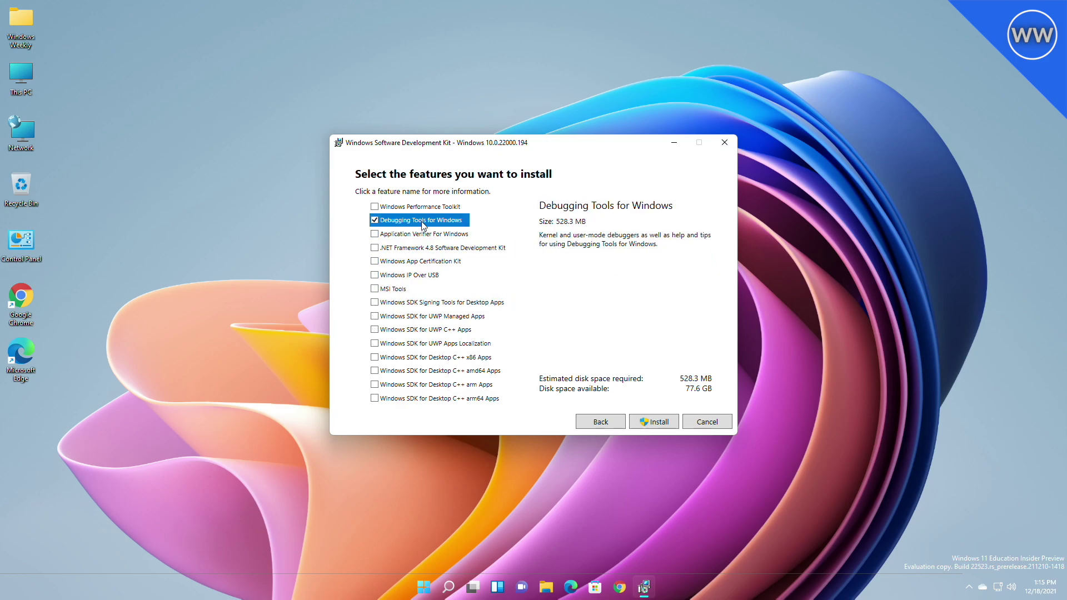
{"action": "left_click", "coordinate": [654, 420]}
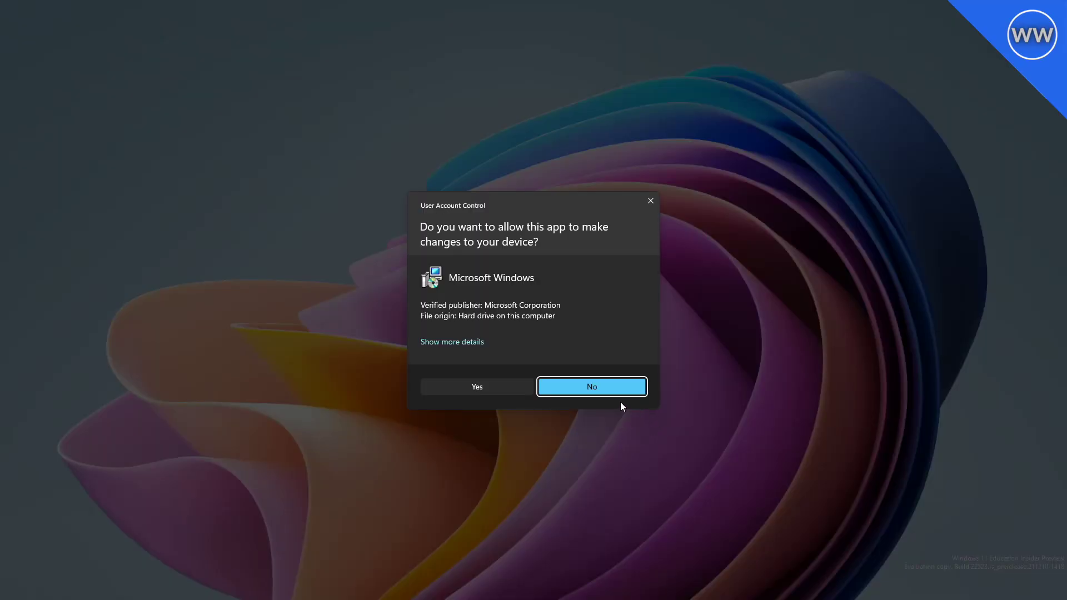
Allow the UAC prompt, close the finished SDK installer and switch to Chrome.
{"action": "left_click", "coordinate": [478, 385]}
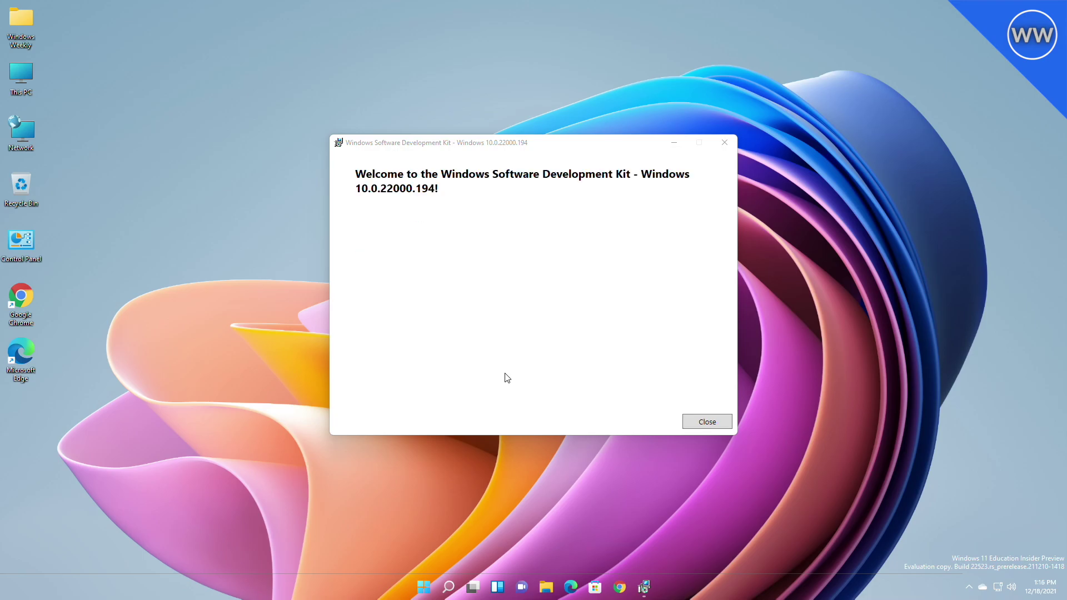
{"action": "left_click", "coordinate": [707, 421]}
{"action": "left_click", "coordinate": [620, 587]}
{"action": "left_click", "coordinate": [144, 47]}
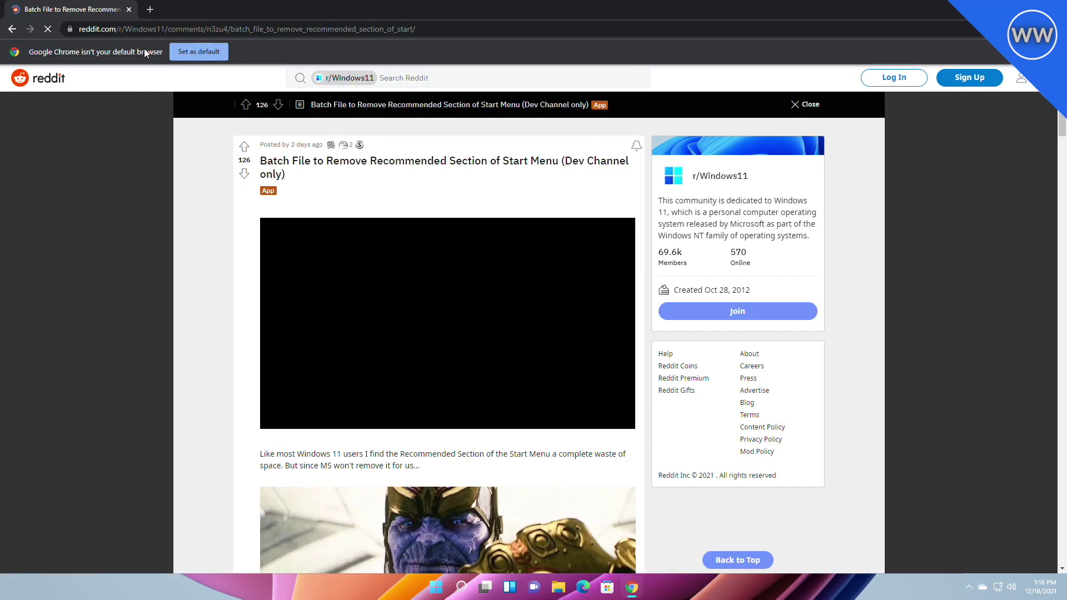
{"action": "scroll", "coordinate": [449, 345], "scroll_direction": "down", "scroll_amount": 2}
{"action": "scroll", "coordinate": [449, 345], "scroll_direction": "down", "scroll_amount": 2}
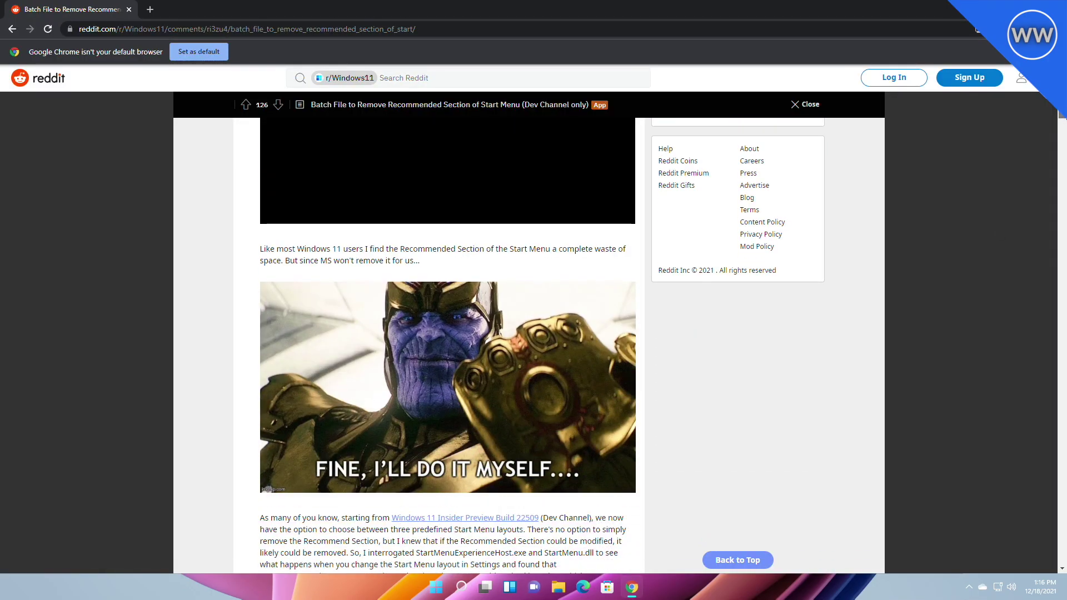
{"action": "scroll", "coordinate": [448, 345], "scroll_direction": "down", "scroll_amount": 2}
{"action": "scroll", "coordinate": [448, 345], "scroll_direction": "down", "scroll_amount": 2}
{"action": "mouse_move", "coordinate": [1063, 134]}
{"action": "left_mouse_down"}
{"action": "mouse_move", "coordinate": [1063, 179]}
{"action": "mouse_move", "coordinate": [996, 191]}
{"action": "left_mouse_up"}
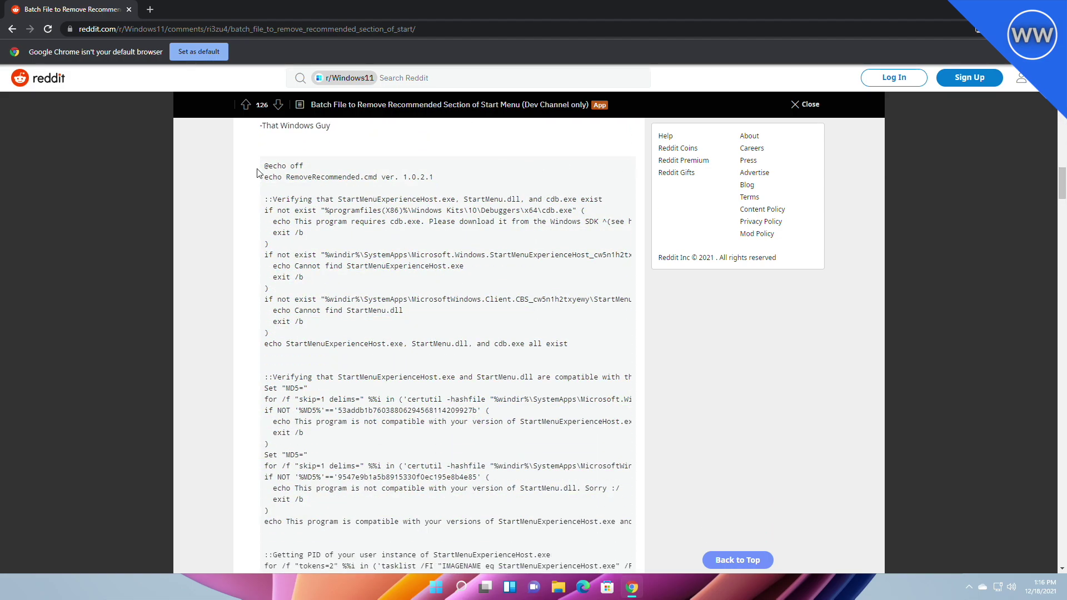
{"action": "mouse_move", "coordinate": [265, 166]}
{"action": "left_mouse_down"}
{"action": "mouse_move", "coordinate": [485, 513]}
{"action": "mouse_move", "coordinate": [486, 583]}
{"action": "left_mouse_up"}
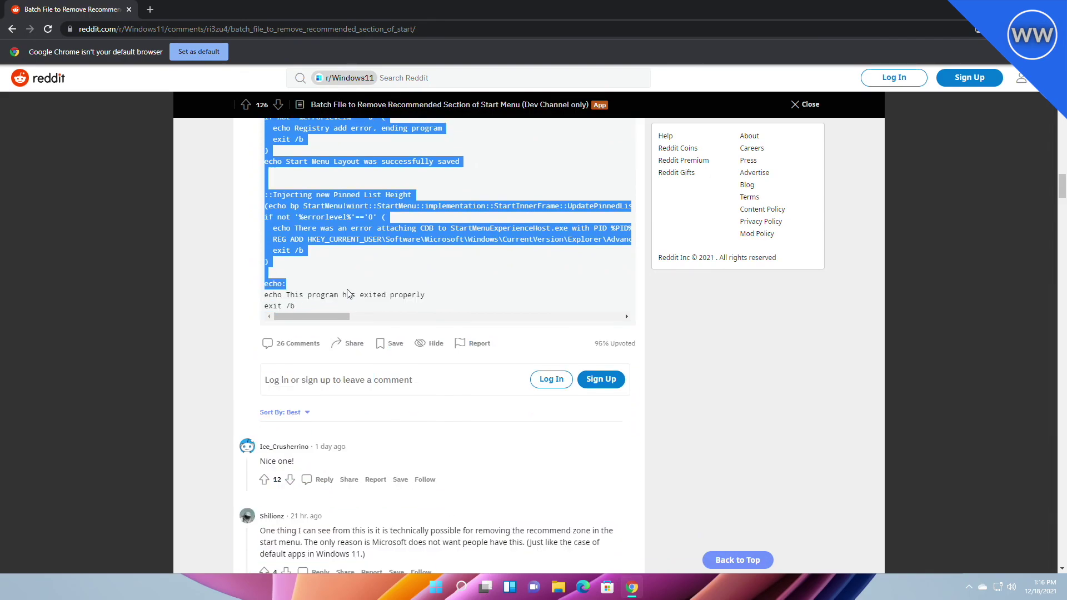
{"action": "left_click_drag", "start_coordinate": [487, 583], "coordinate": [353, 295]}
{"action": "right_click", "coordinate": [346, 294]}
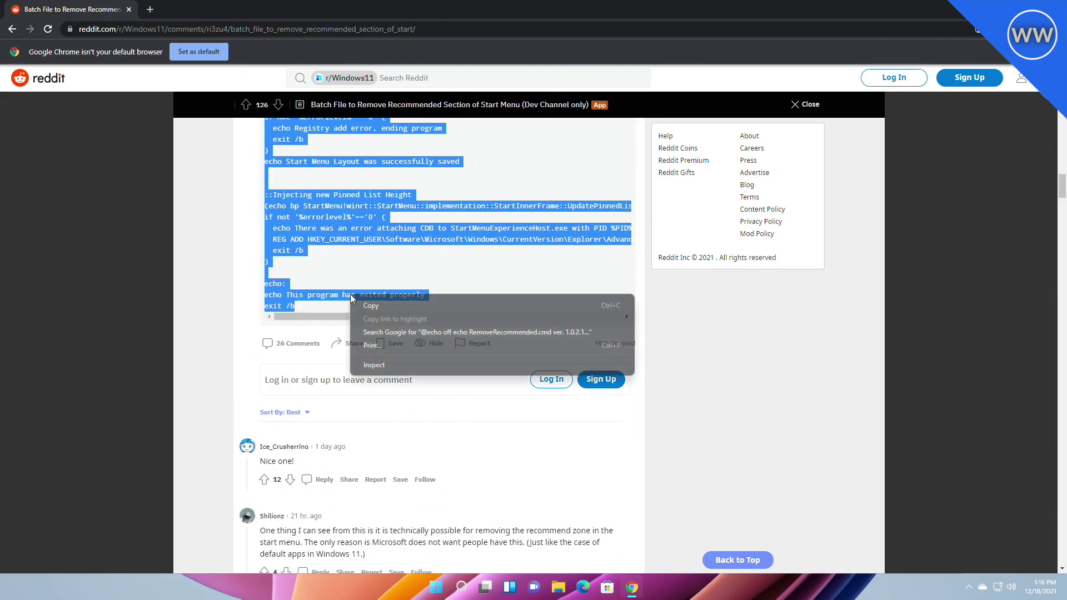
{"action": "left_click", "coordinate": [386, 308]}
{"action": "key", "text": "super+d"}
Create a new text document on the desktop and paste the copied script into it.
{"action": "right_click", "coordinate": [479, 109]}
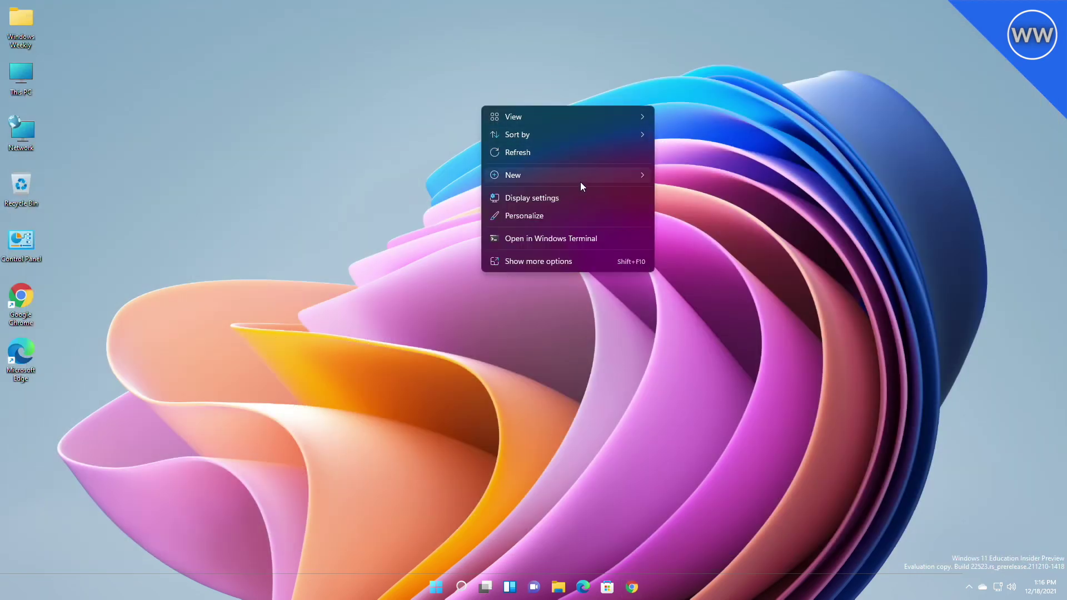
{"action": "left_click", "coordinate": [682, 232]}
{"action": "key", "text": "Return"}
{"action": "double_click", "coordinate": [493, 133]}
{"action": "key", "text": "ctrl+v"}
Save the document as Script.bat with file type All files, then close Notepad.
{"action": "left_click", "coordinate": [47, 59]}
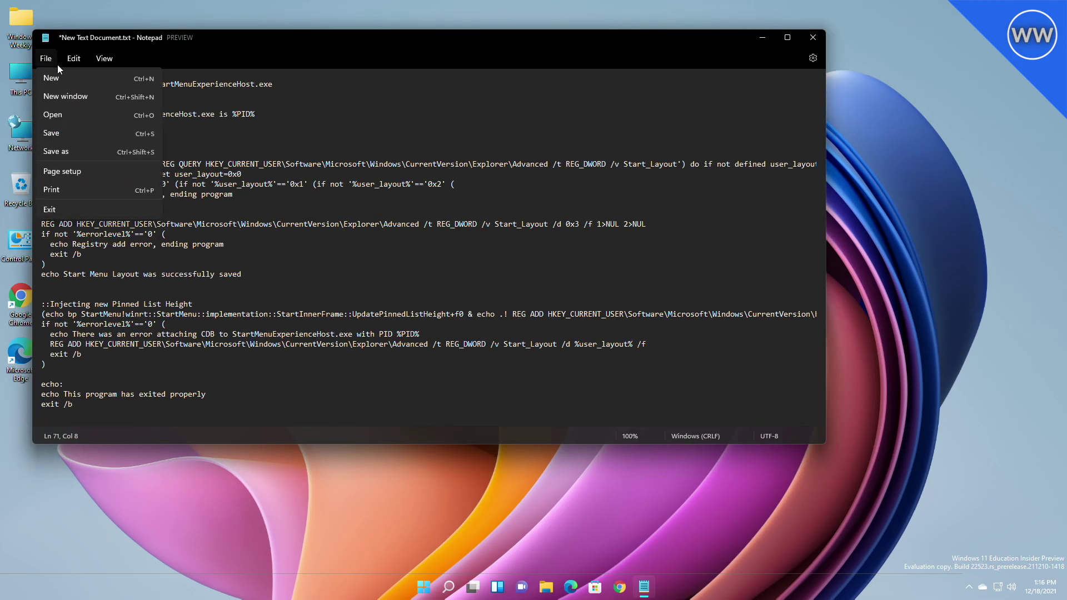
{"action": "left_click", "coordinate": [86, 150]}
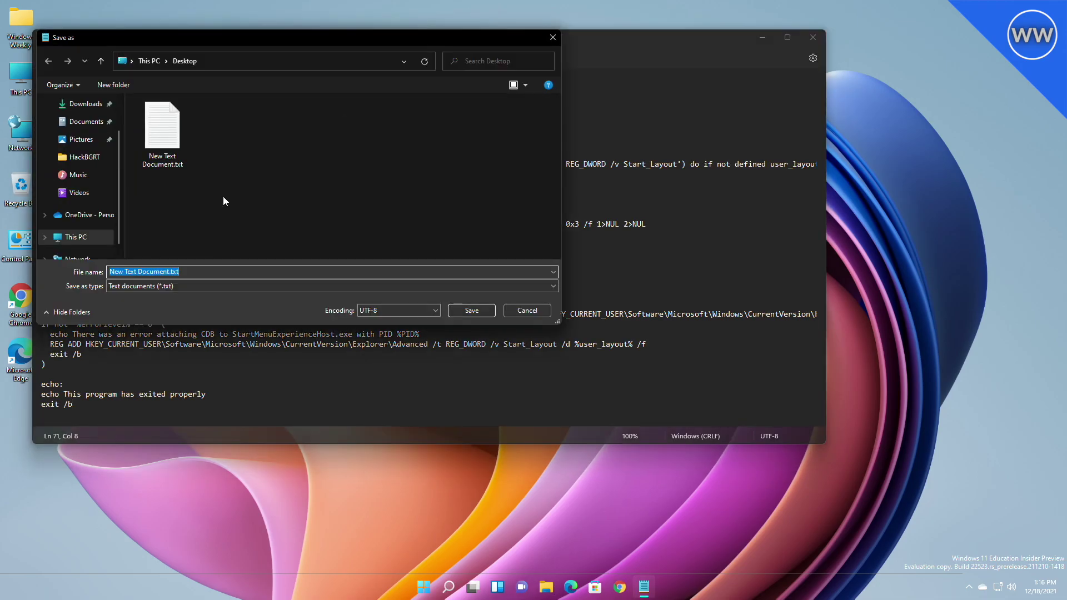
{"action": "type", "text": "Scr"}
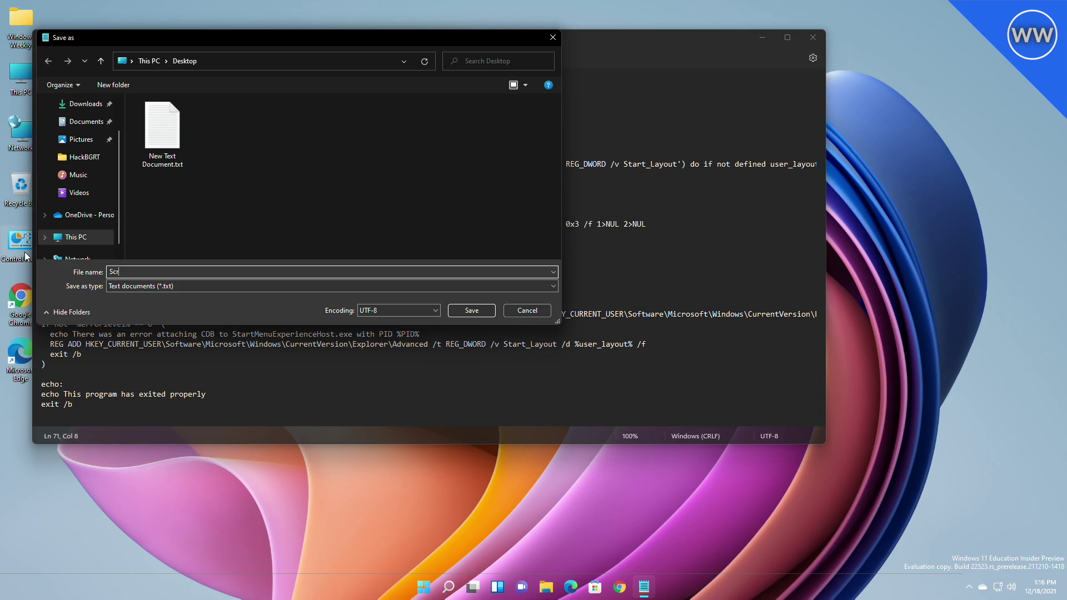
{"action": "type", "text": "ipt.bat"}
{"action": "left_click", "coordinate": [192, 285]}
{"action": "left_click", "coordinate": [186, 305]}
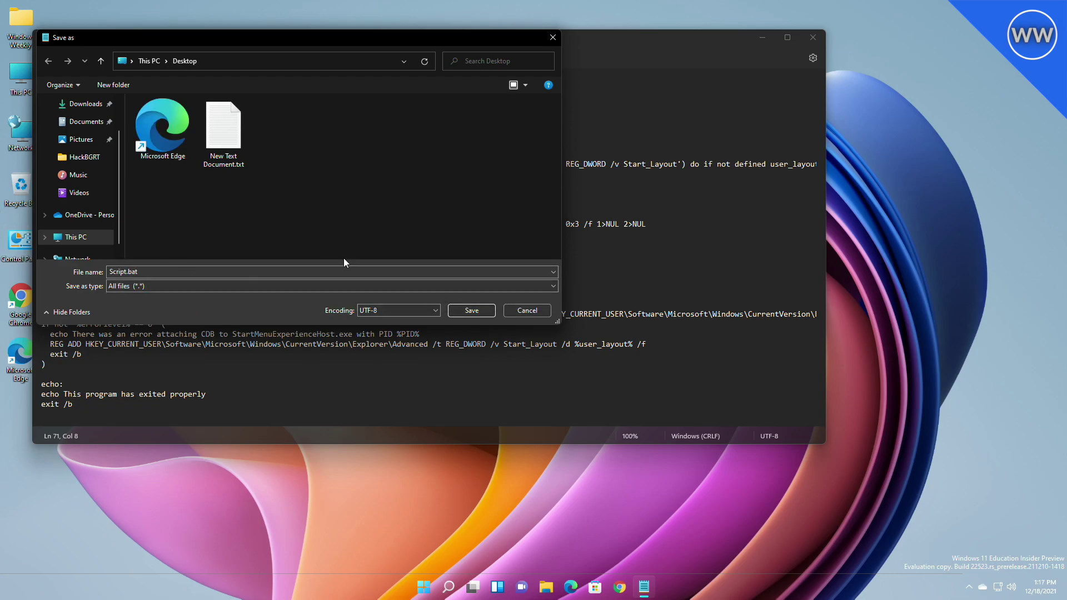
{"action": "left_click", "coordinate": [472, 310]}
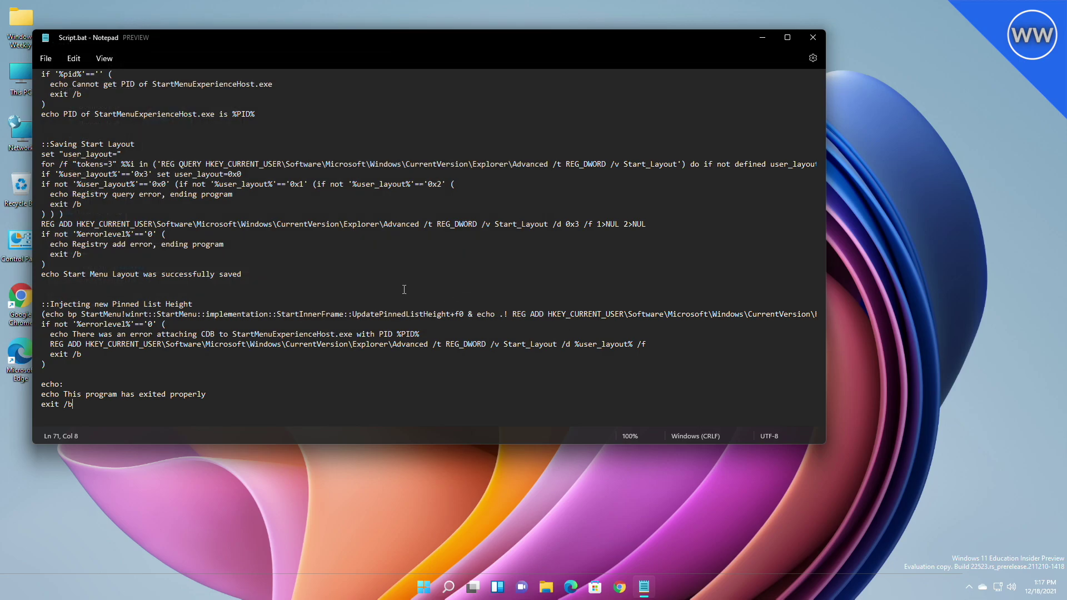
{"action": "left_click", "coordinate": [811, 39]}
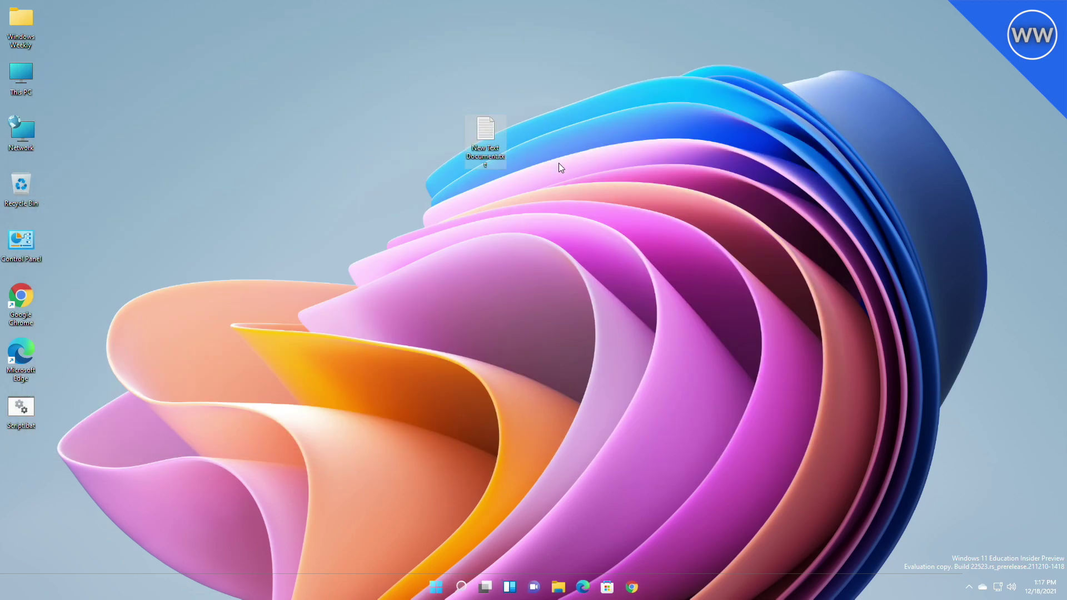
Permanently delete New Text Document, run Script.bat and confirm Start shows no Recommended section.
{"action": "key", "text": "shift+Delete"}
{"action": "key", "text": "Return"}
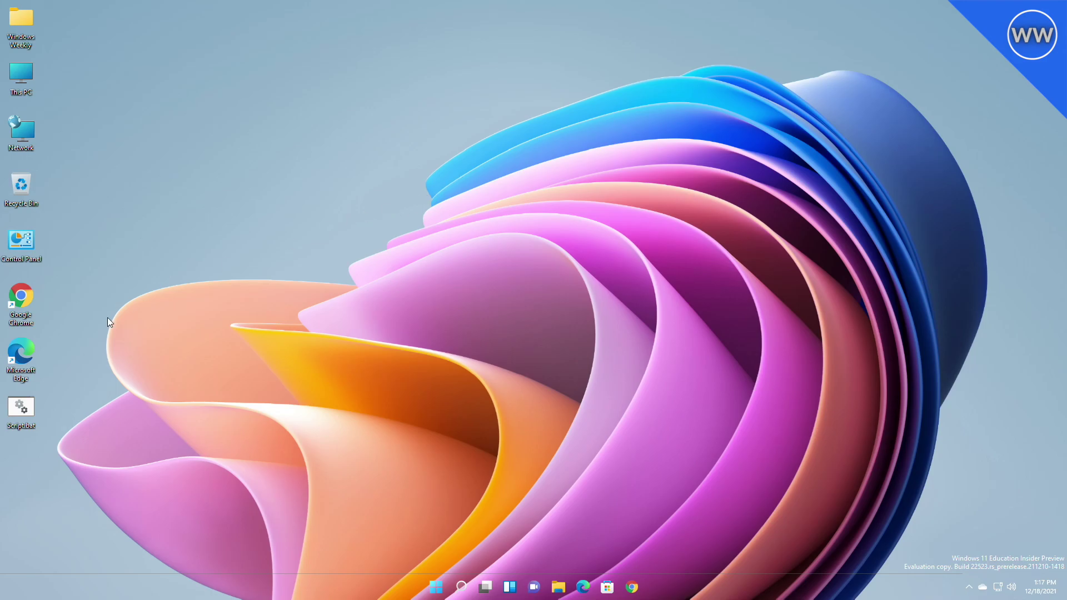
{"action": "double_click", "coordinate": [26, 405]}
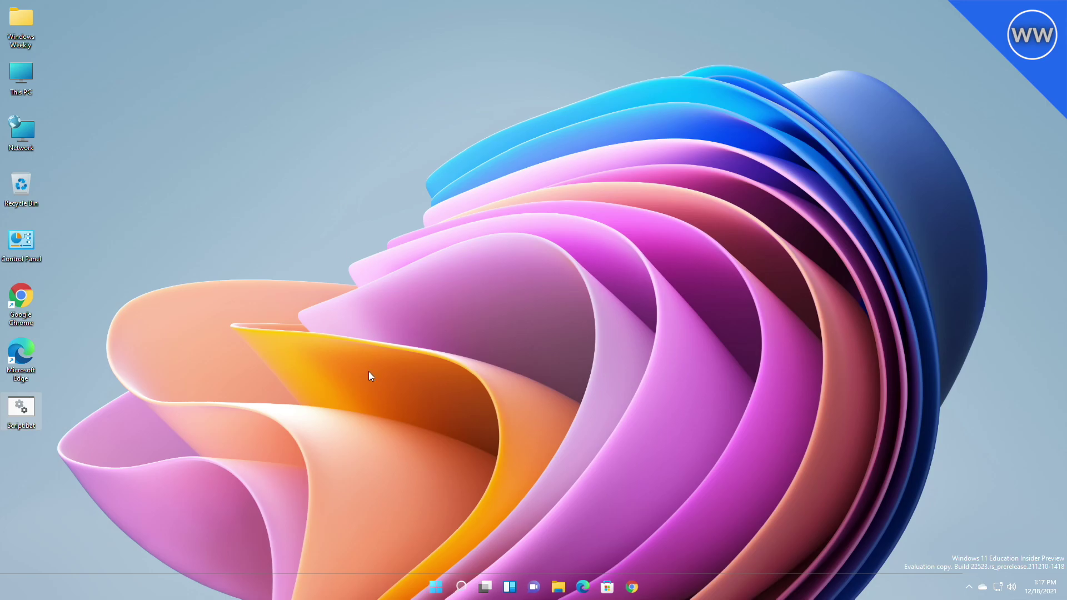
{"action": "key", "text": "super"}
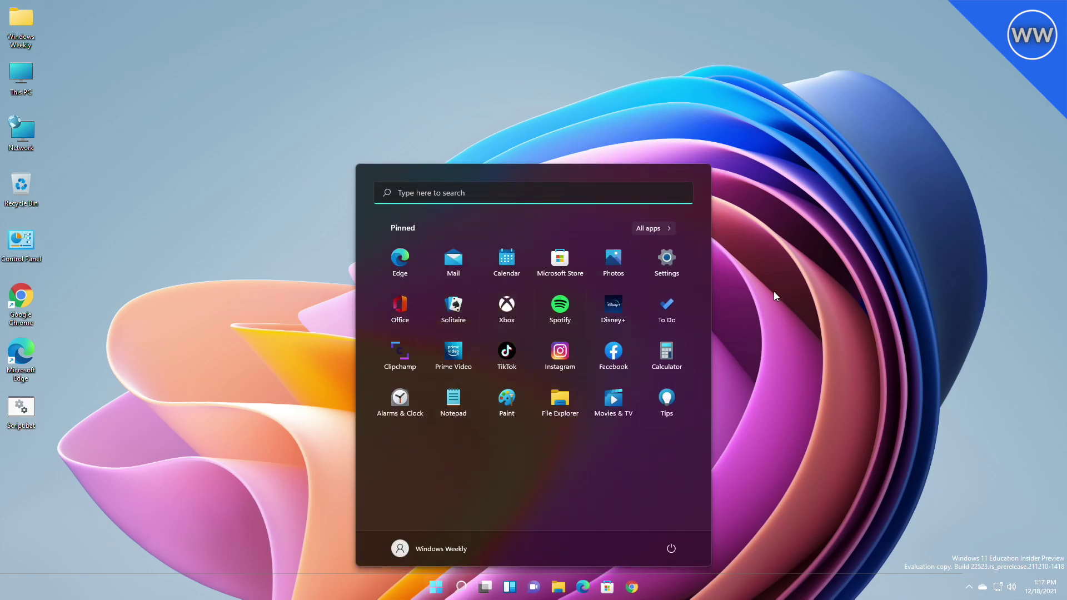
{"action": "key", "text": "super"}
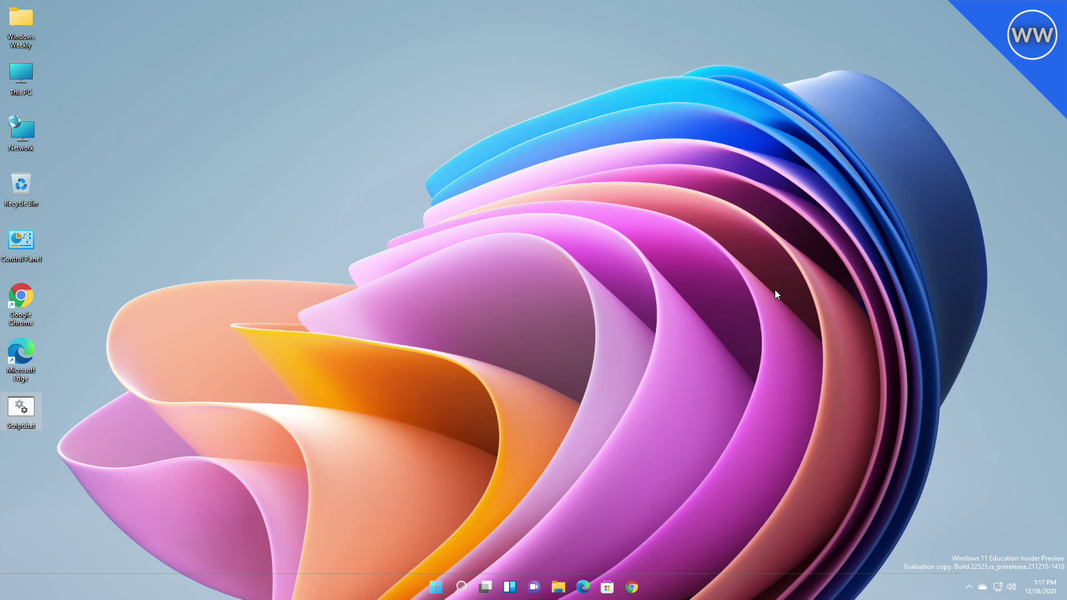
Open shell:startup via Run and drag Script.bat from the desktop into the Startup folder.
{"action": "key", "text": "super+r"}
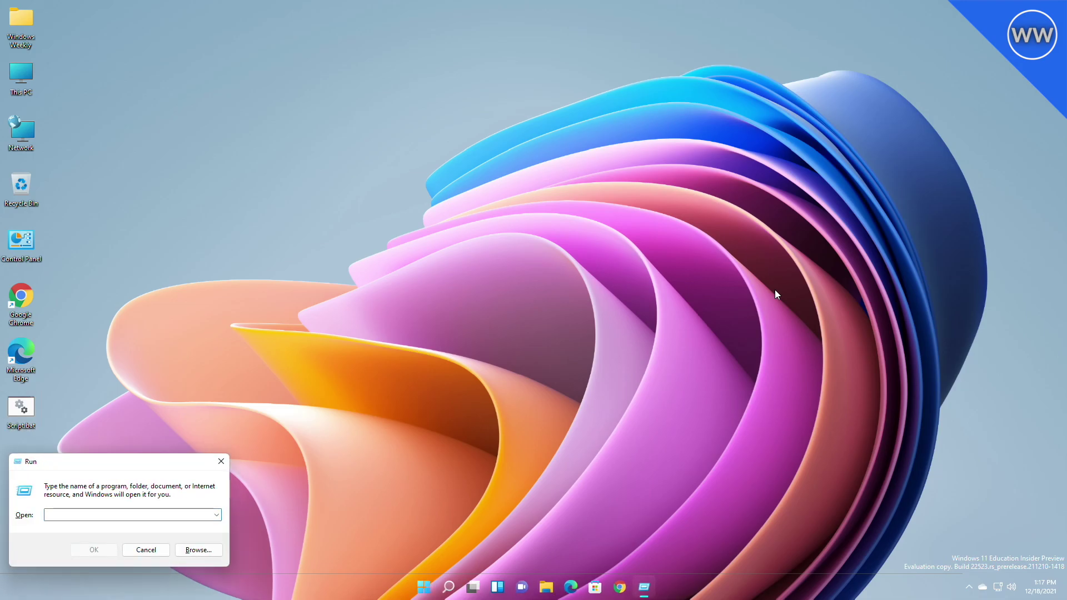
{"action": "type", "text": "shell"}
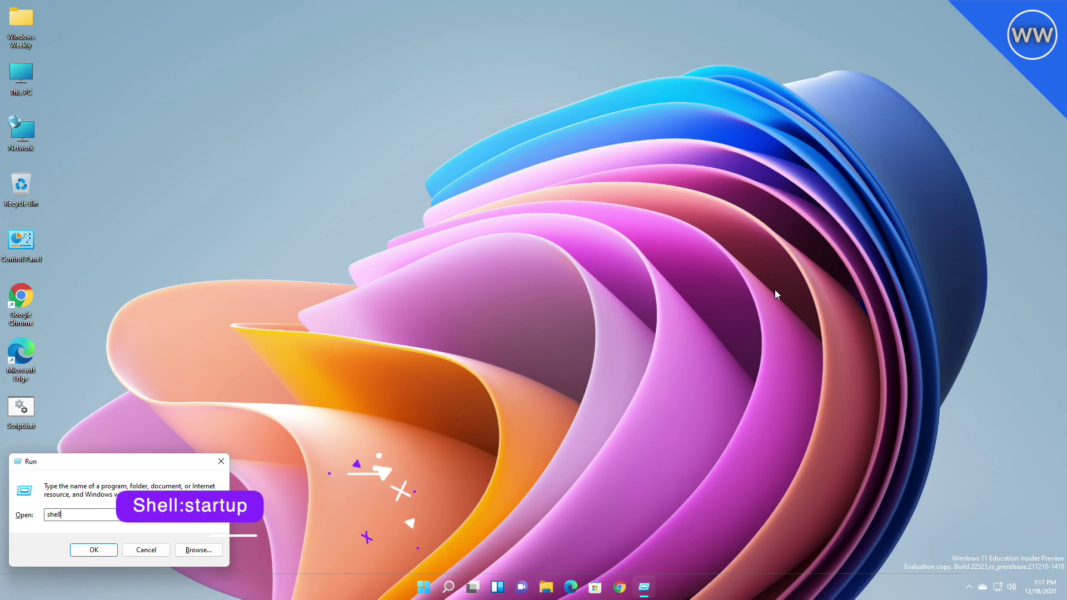
{"action": "type", "text": ":startup"}
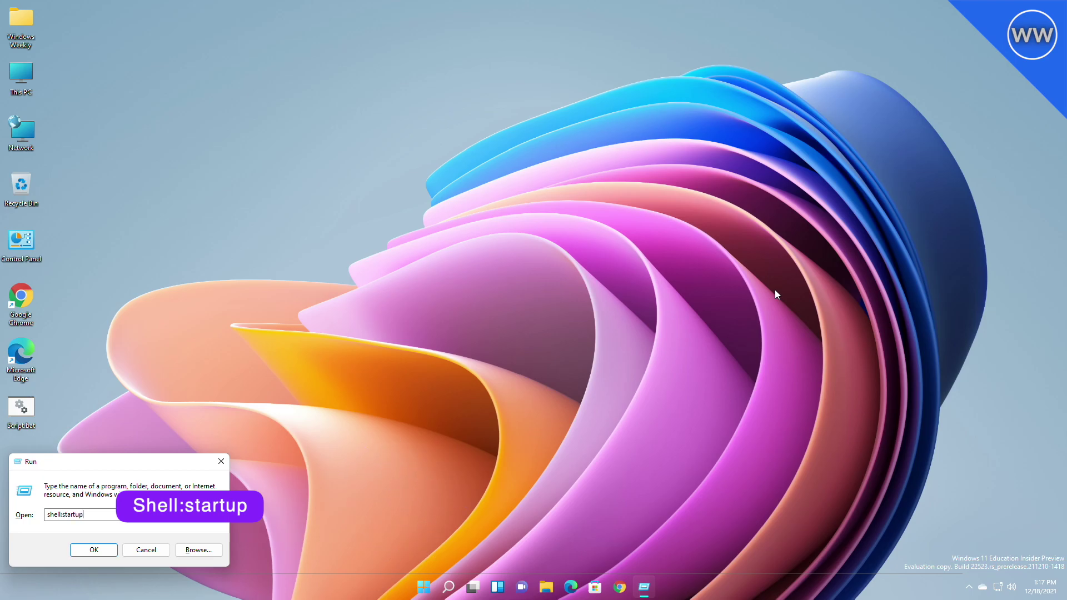
{"action": "key", "text": "Return"}
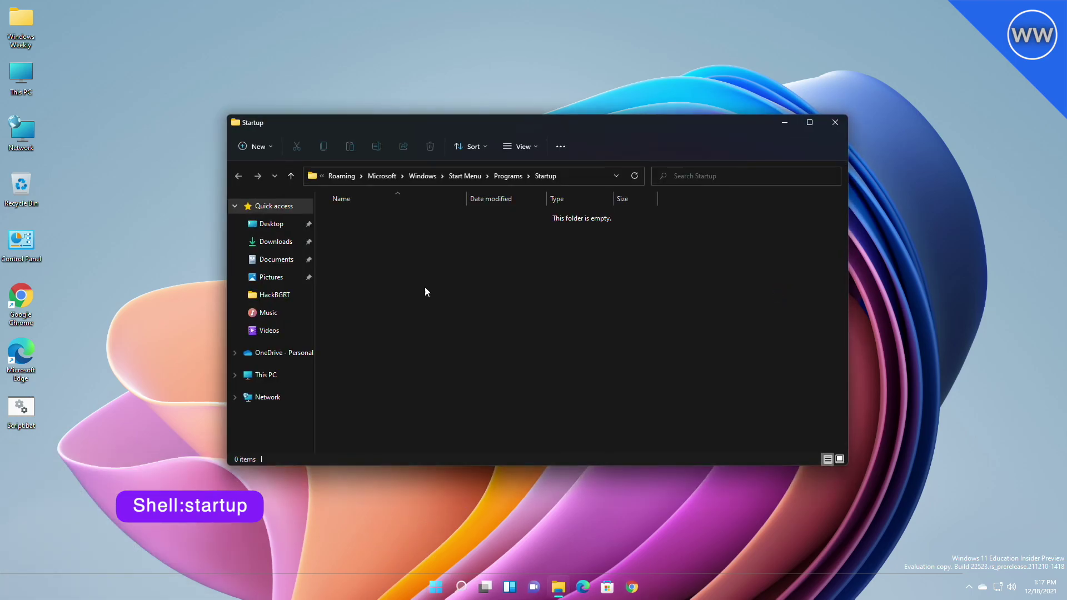
{"action": "left_click_drag", "start_coordinate": [22, 409], "coordinate": [460, 366]}
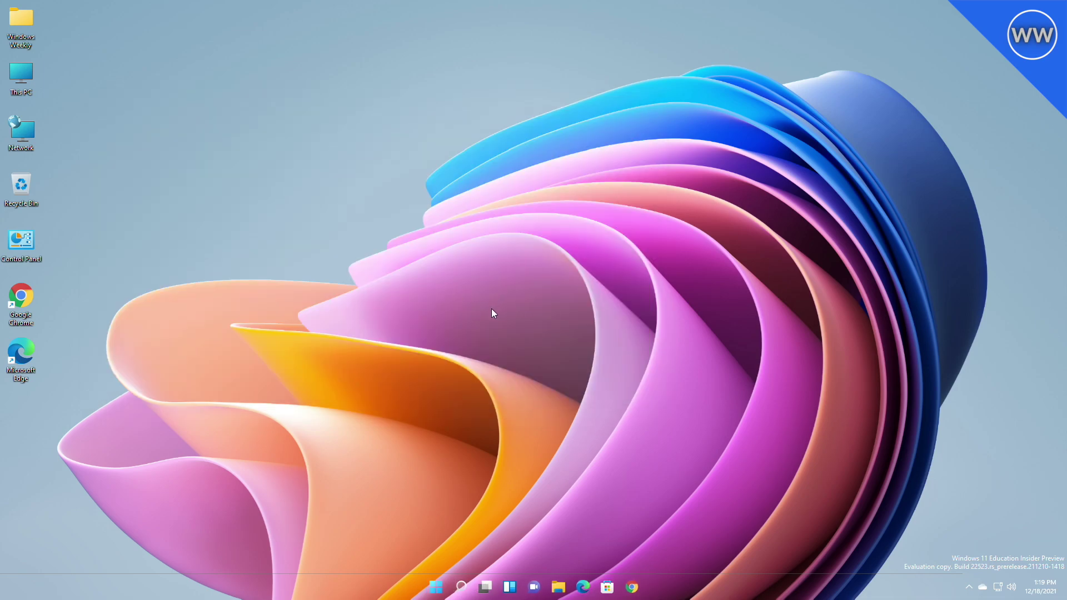
Check the Start menu again, then reopen the Startup folder via shell:startup.
{"action": "key", "text": "super"}
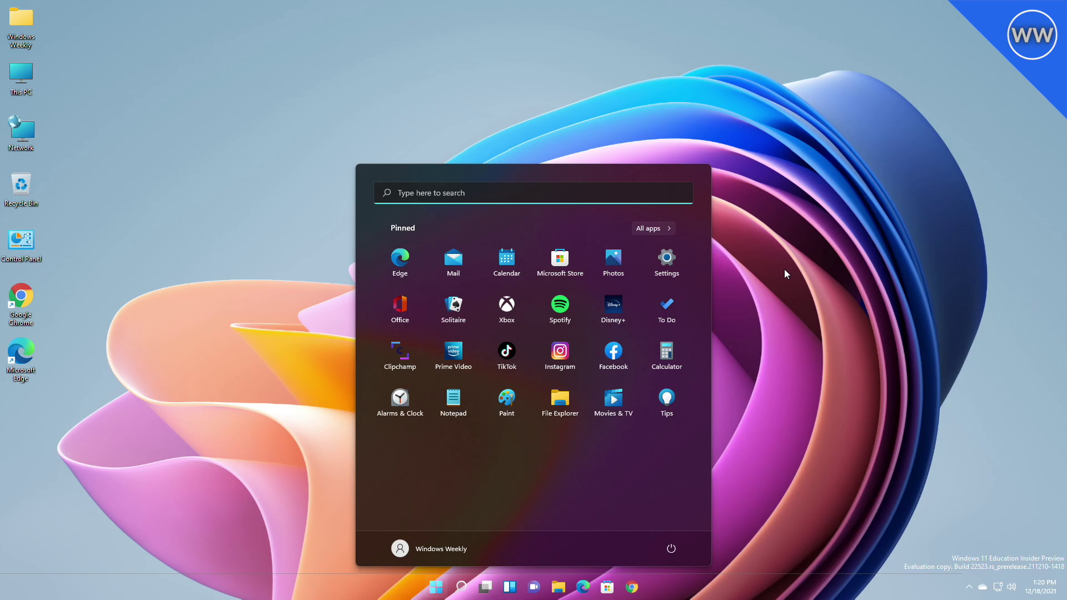
{"action": "left_click", "coordinate": [785, 269]}
{"action": "key", "text": "super+r"}
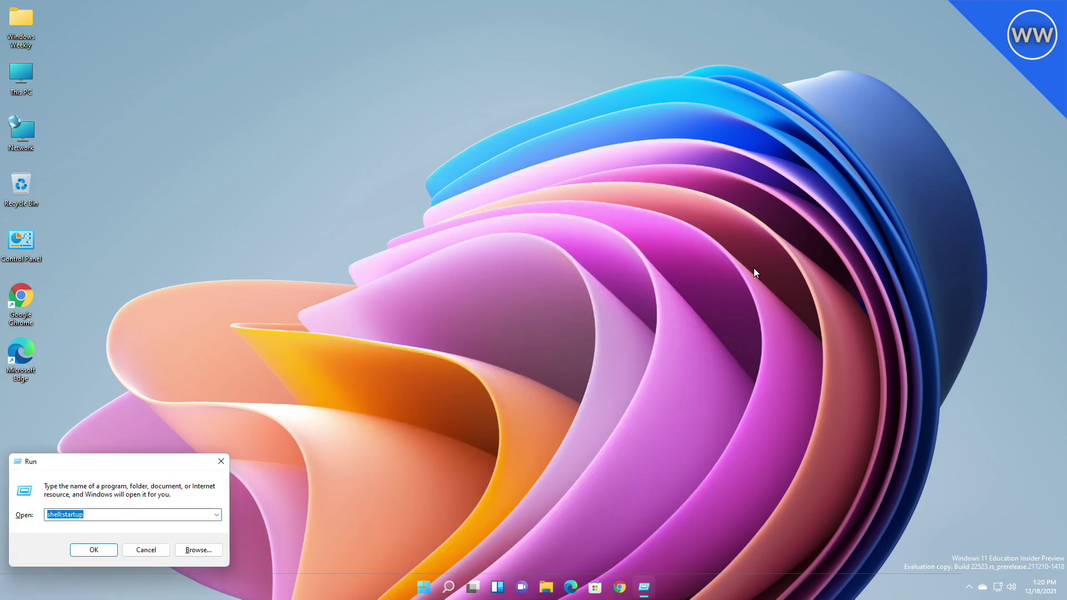
{"action": "key", "text": "Return"}
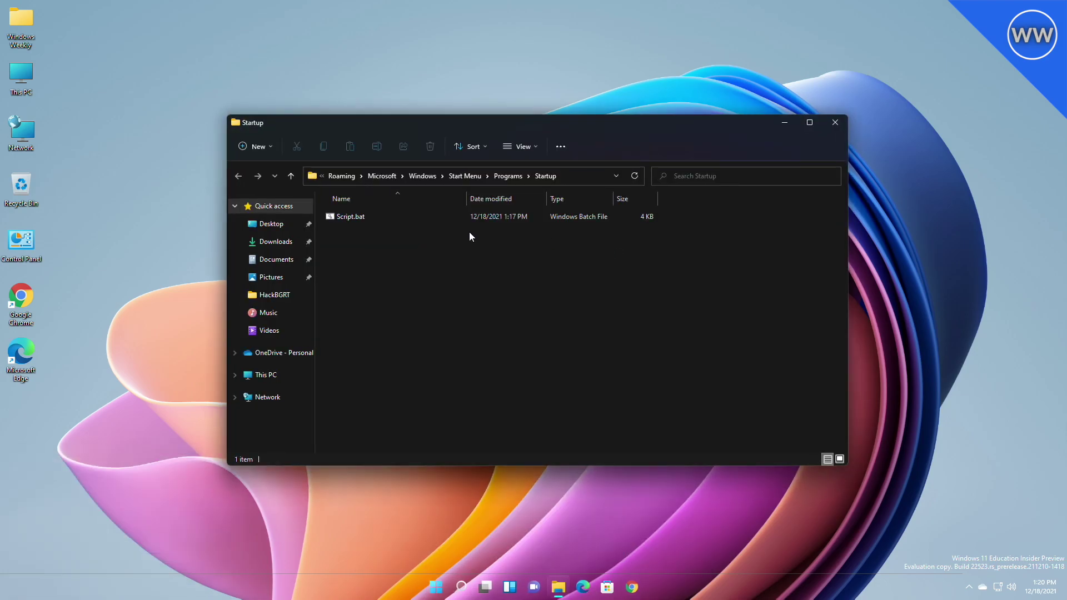
Delete Script.bat from the Startup folder, close Explorer and bring up the desktop menu.
{"action": "key", "text": "Down"}
{"action": "key", "text": "Delete"}
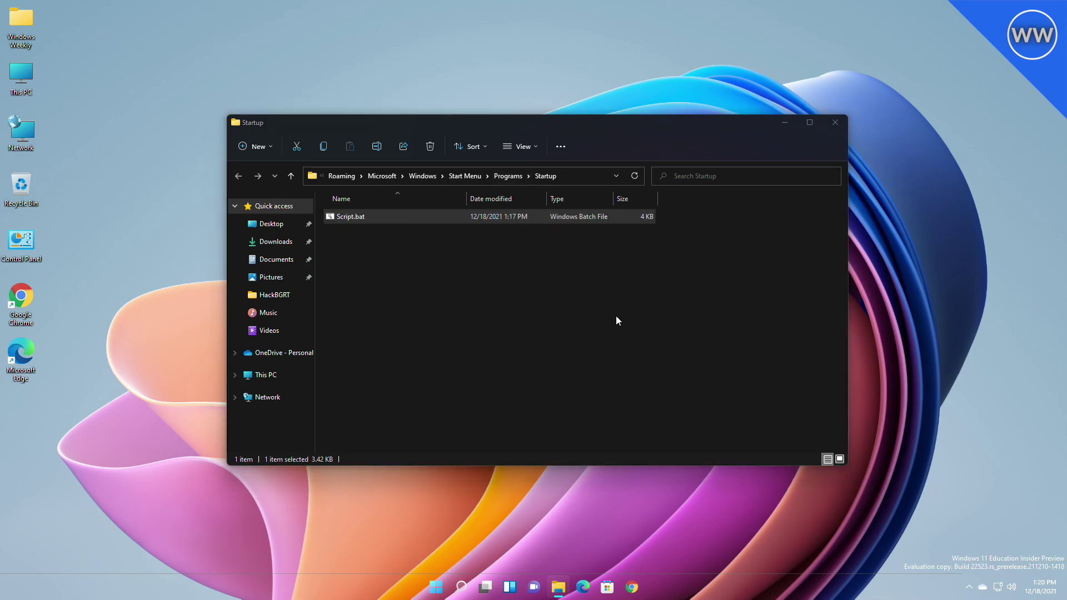
{"action": "left_click", "coordinate": [834, 123]}
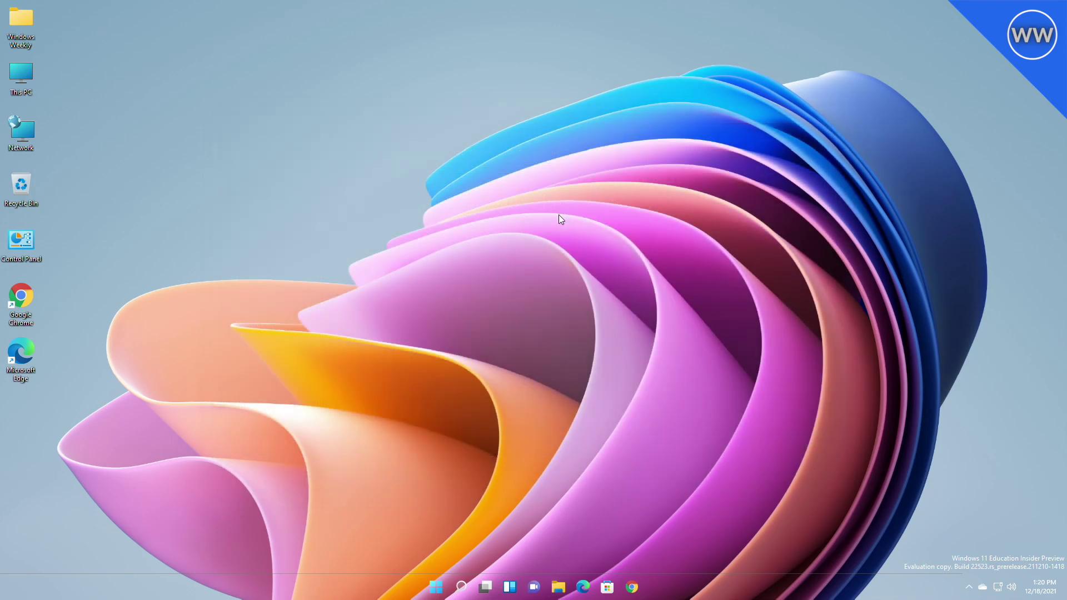
{"action": "right_click", "coordinate": [559, 215]}
Go to Settings > Apps > Installed apps to find the Windows Software Development Kit.
{"action": "left_click", "coordinate": [601, 263]}
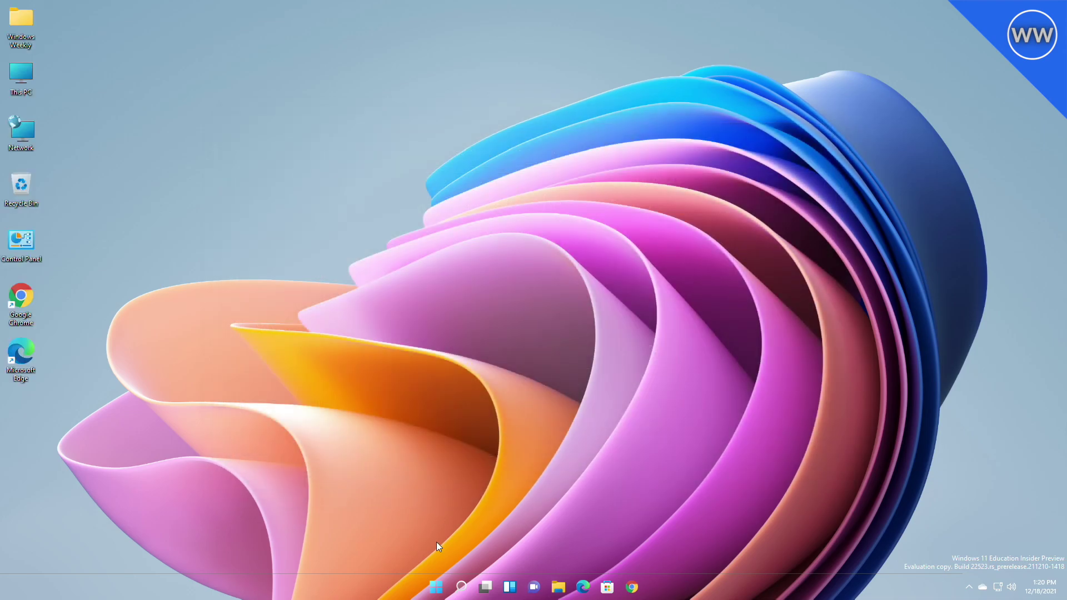
{"action": "left_click", "coordinate": [432, 588]}
{"action": "left_click", "coordinate": [673, 265]}
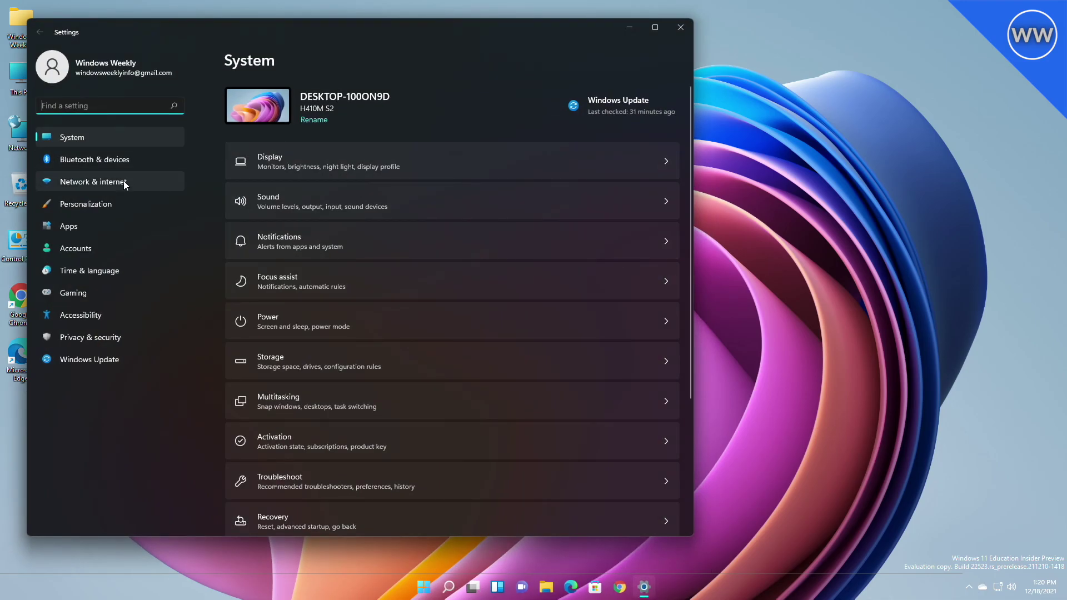
{"action": "left_click", "coordinate": [90, 231]}
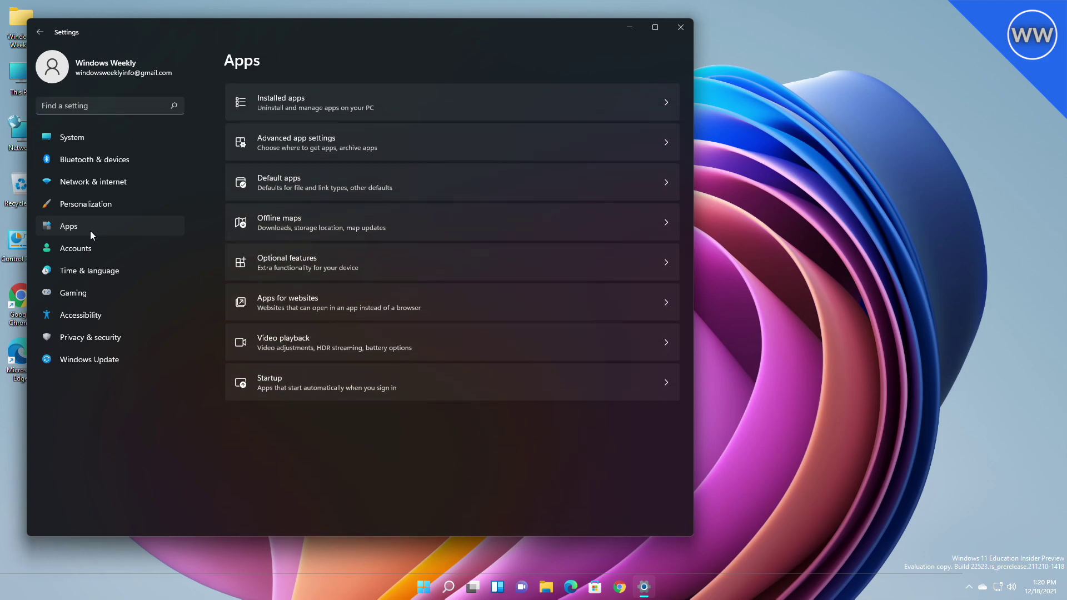
{"action": "left_click", "coordinate": [349, 108]}
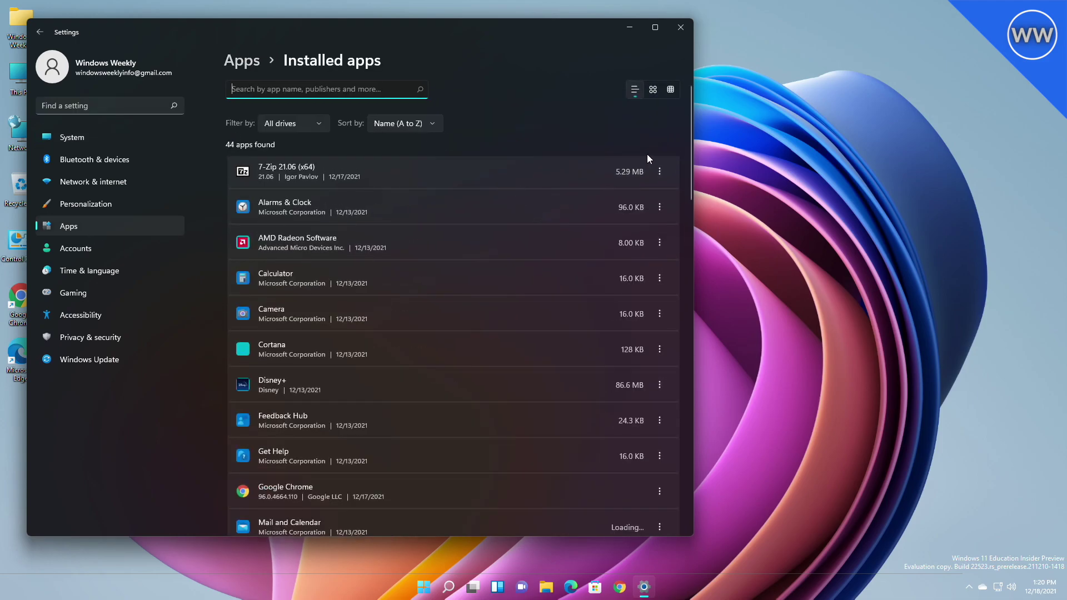
{"action": "mouse_move", "coordinate": [691, 130]}
{"action": "left_mouse_down"}
{"action": "mouse_move", "coordinate": [675, 216]}
{"action": "mouse_move", "coordinate": [626, 350]}
{"action": "left_mouse_up"}
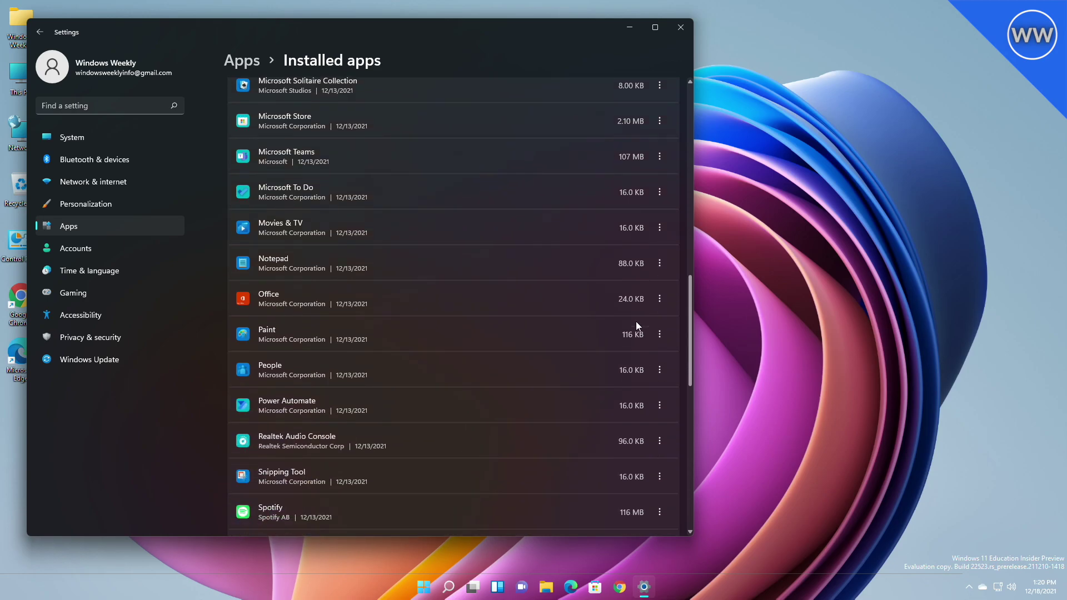
{"action": "scroll", "coordinate": [626, 349], "scroll_direction": "down", "scroll_amount": 3}
{"action": "scroll", "coordinate": [615, 376], "scroll_direction": "down", "scroll_amount": 4}
{"action": "scroll", "coordinate": [605, 408], "scroll_direction": "down", "scroll_amount": 2}
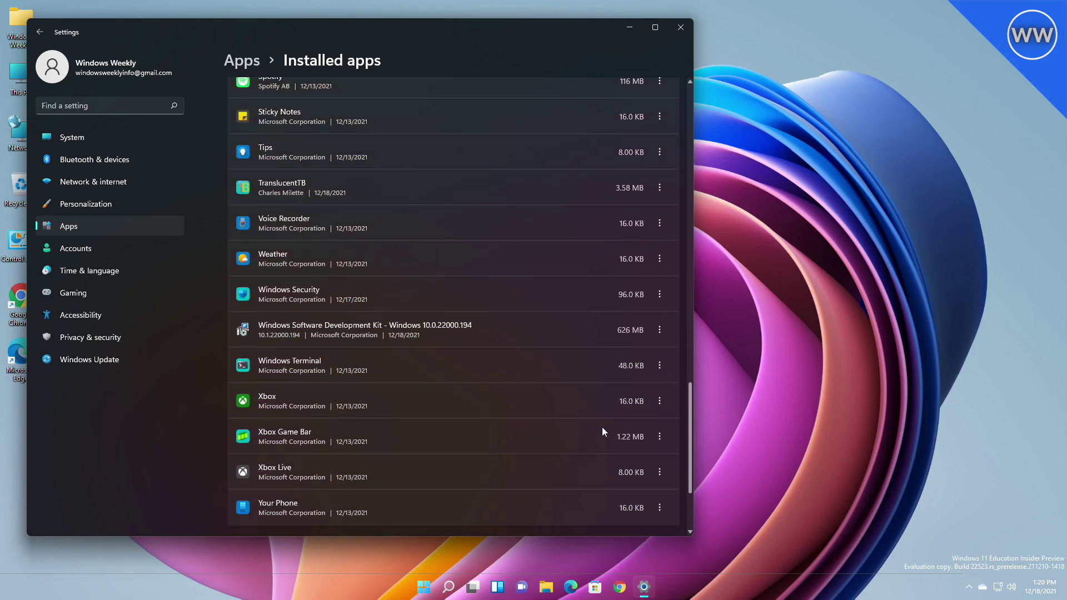
Uninstall the Windows SDK from its ⋯ menu, confirming UAC and the prompt, and close Settings.
{"action": "left_click", "coordinate": [659, 330]}
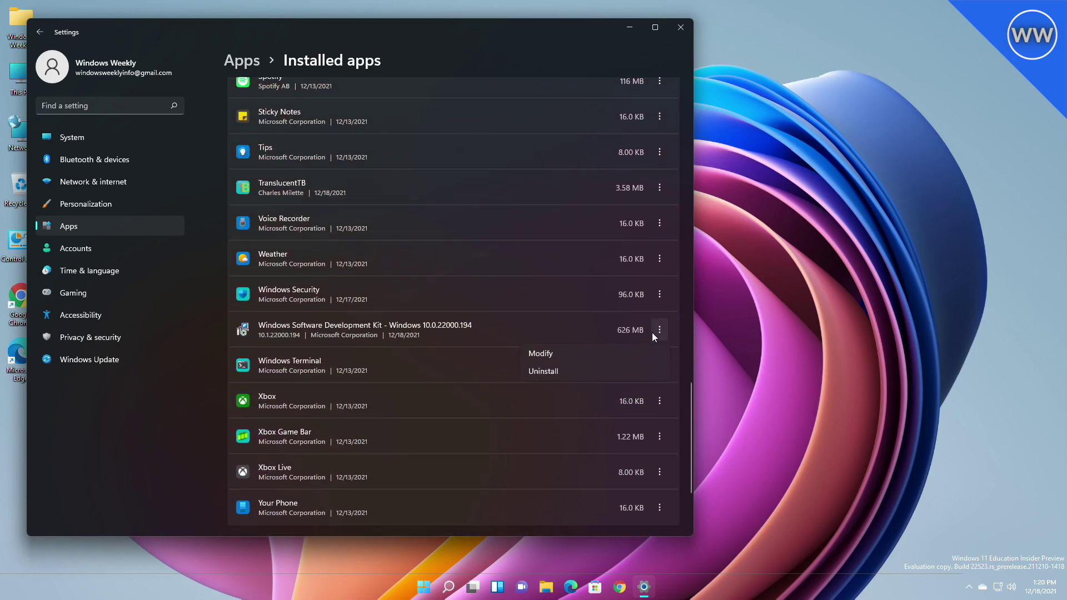
{"action": "left_click", "coordinate": [578, 371]}
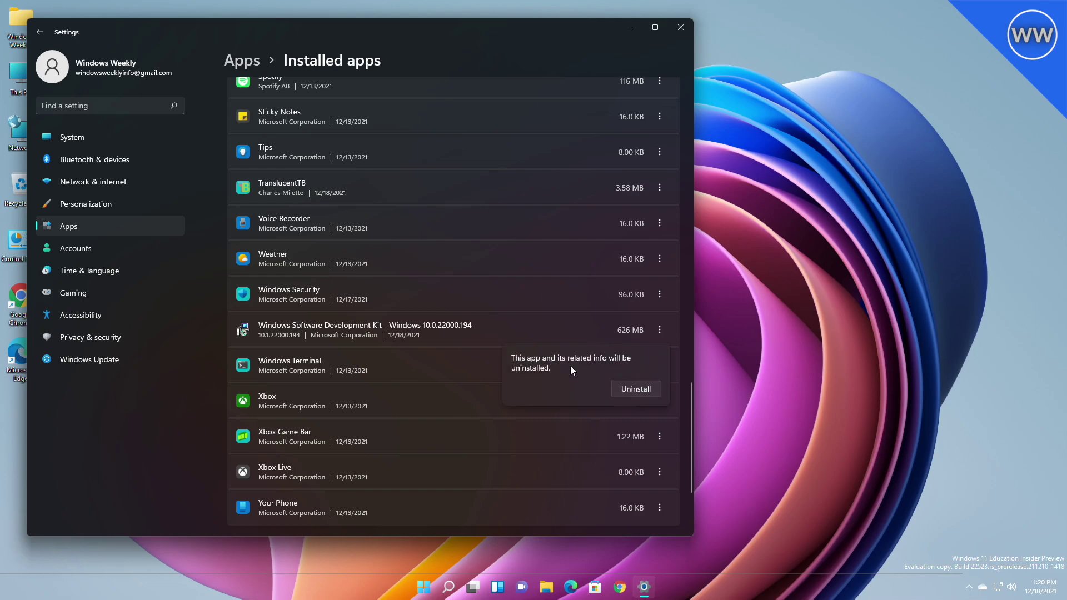
{"action": "left_click", "coordinate": [638, 389]}
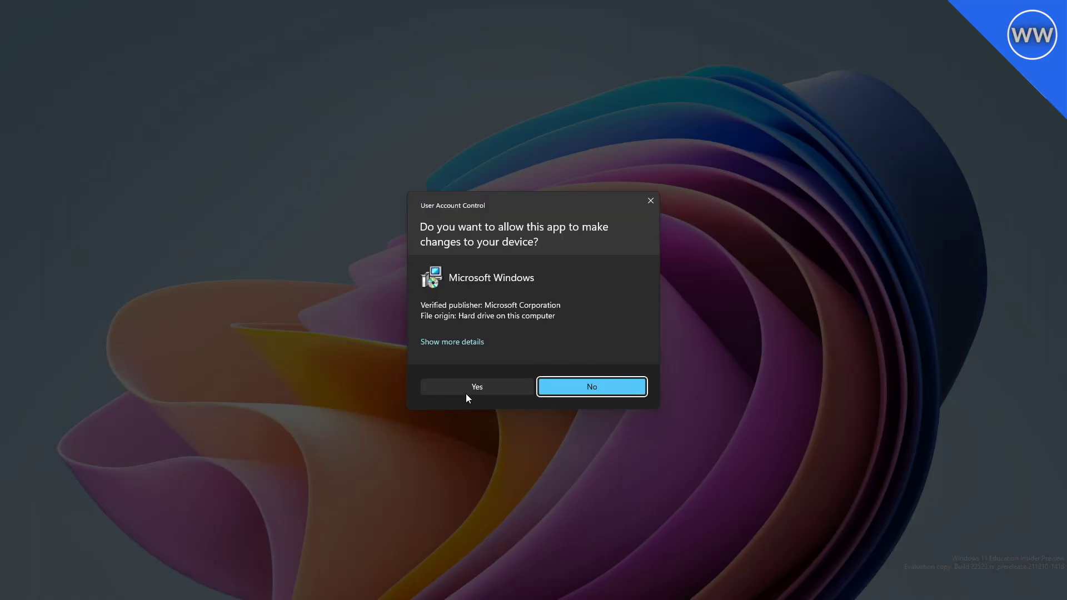
{"action": "left_click", "coordinate": [468, 389]}
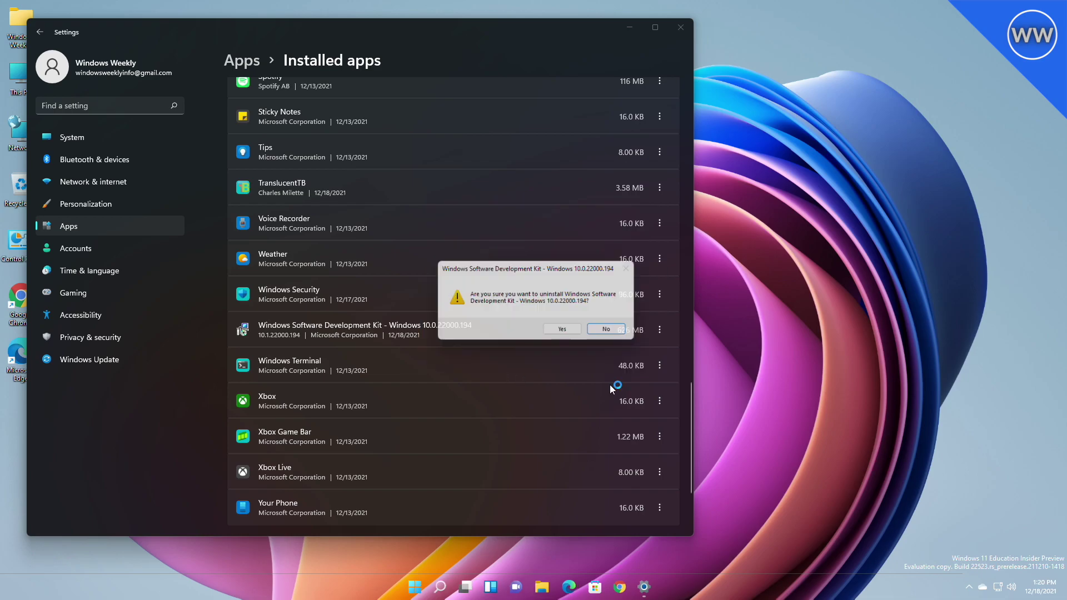
{"action": "left_click", "coordinate": [573, 329]}
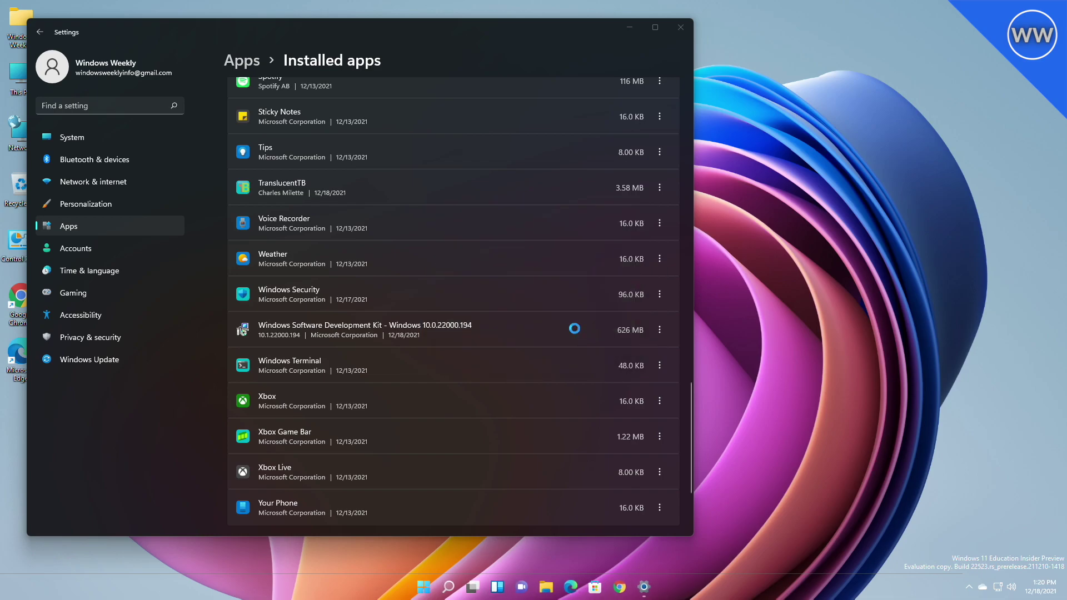
{"action": "left_click", "coordinate": [680, 22]}
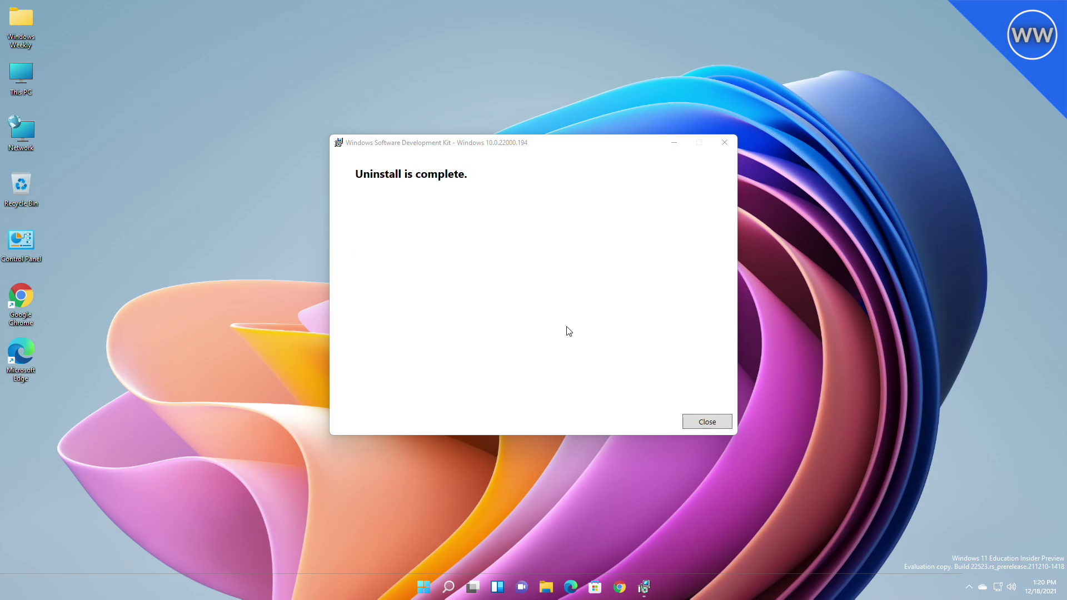
Close the finished uninstaller, restart the PC from Start, then reopen Start to check Recommended.
{"action": "left_click", "coordinate": [707, 423]}
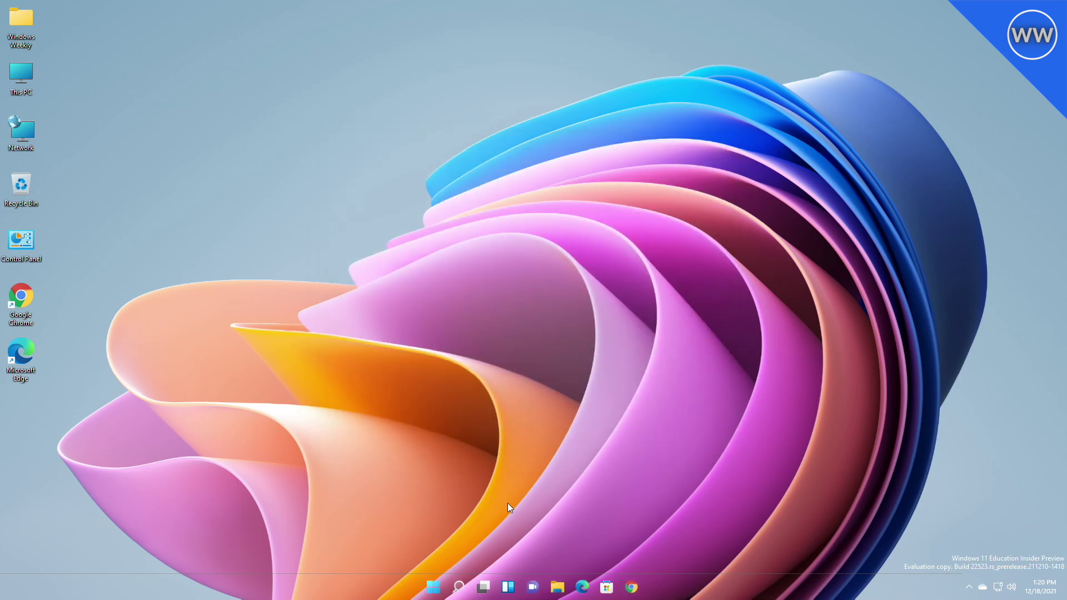
{"action": "key", "text": "super"}
{"action": "left_click", "coordinate": [673, 549]}
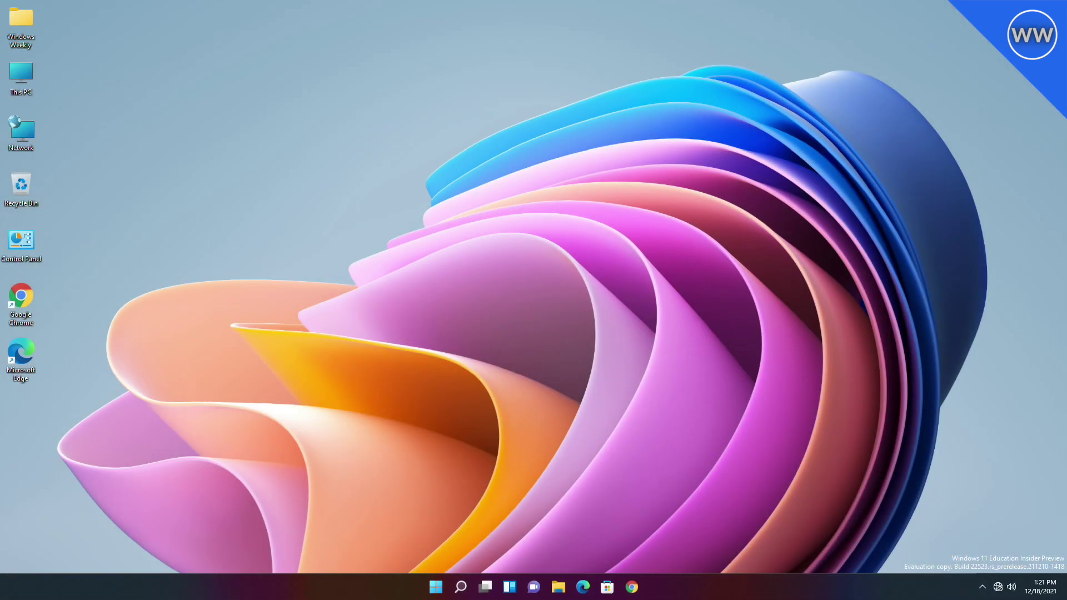
{"action": "key", "text": "super"}
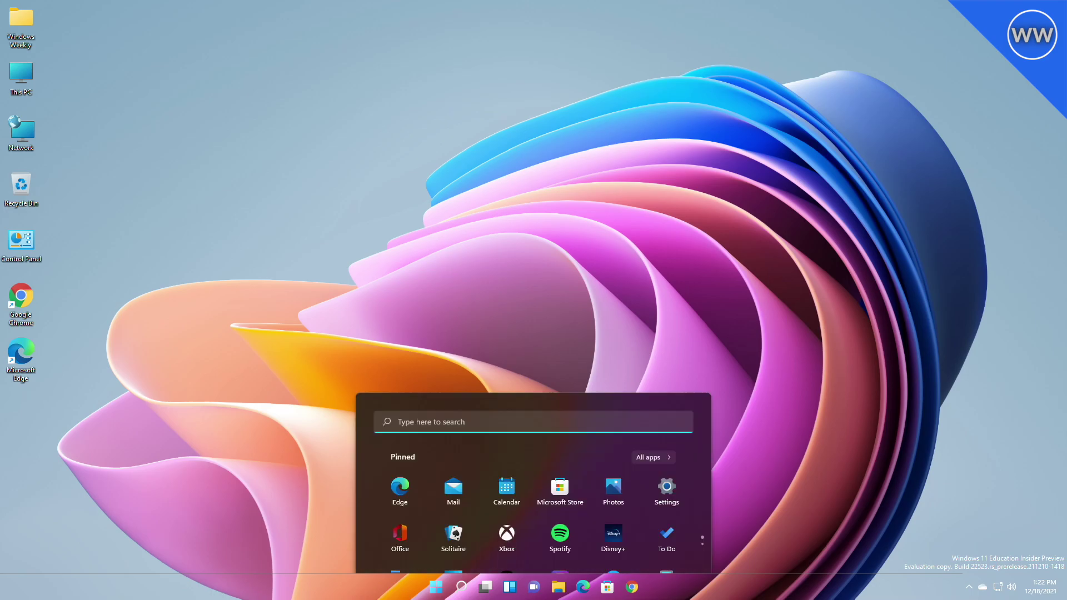